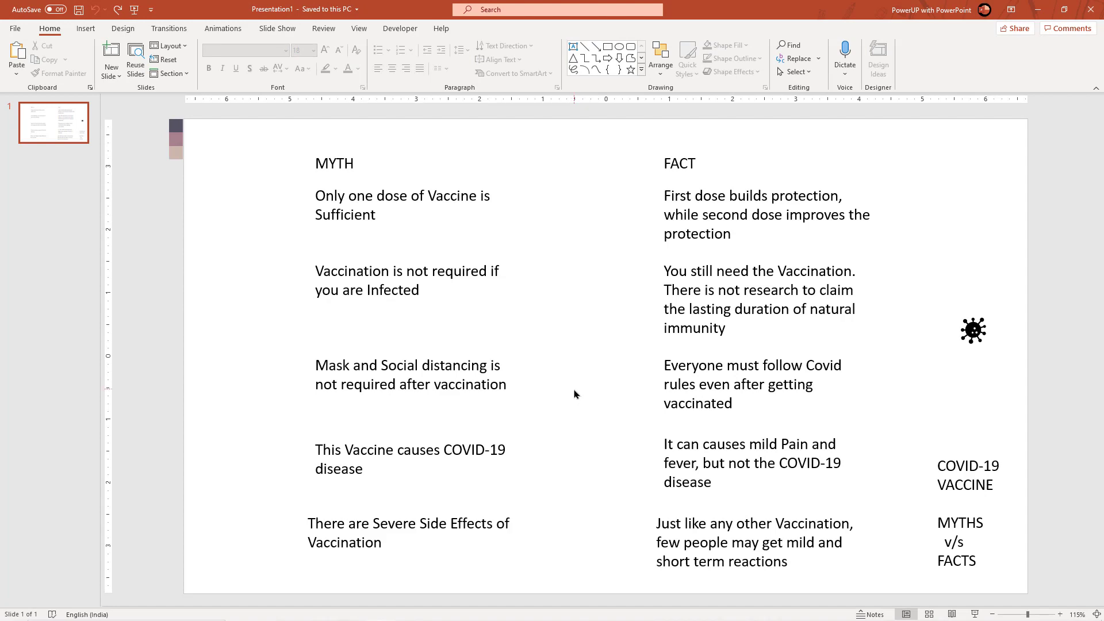
# - Bring up the View ribbon options for the COVID-19 myth-versus-fact slide
pyautogui.click(359, 29)
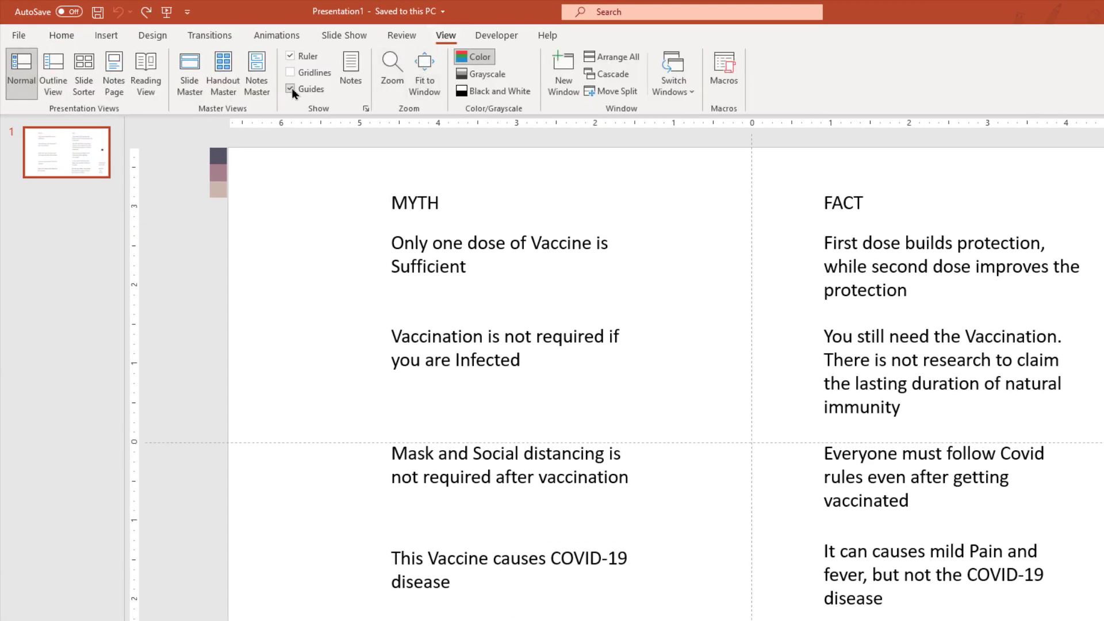
# - In Slide Master view, delete the date, footer and page-number placeholders from the layout
pyautogui.click(199, 87)
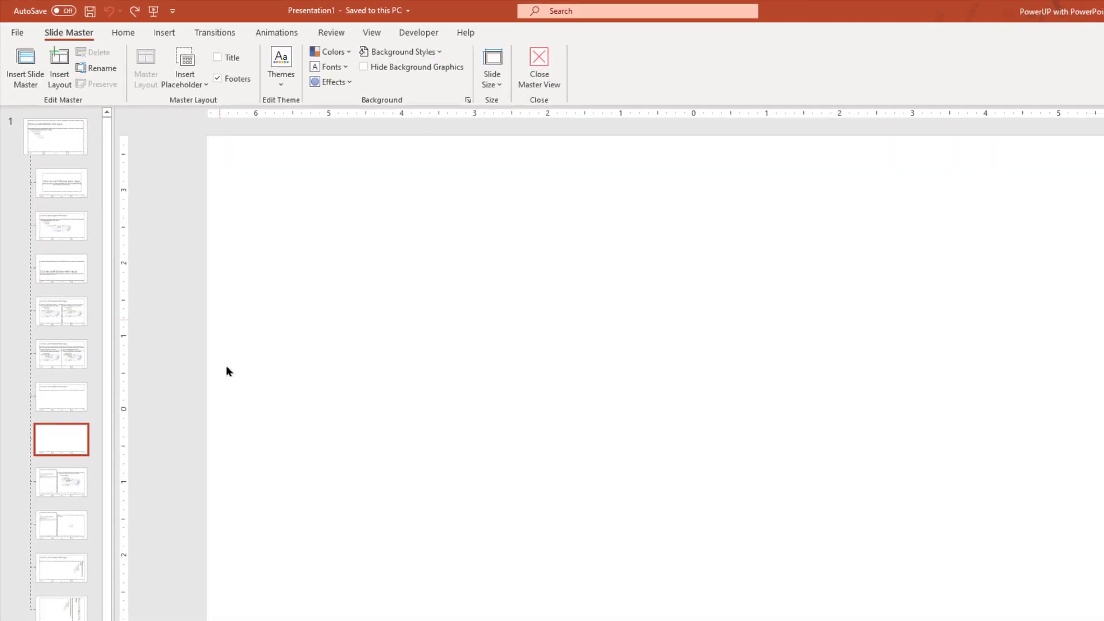
pyautogui.moveTo(224, 533); pyautogui.dragTo(994, 602)
pyautogui.press('Delete')
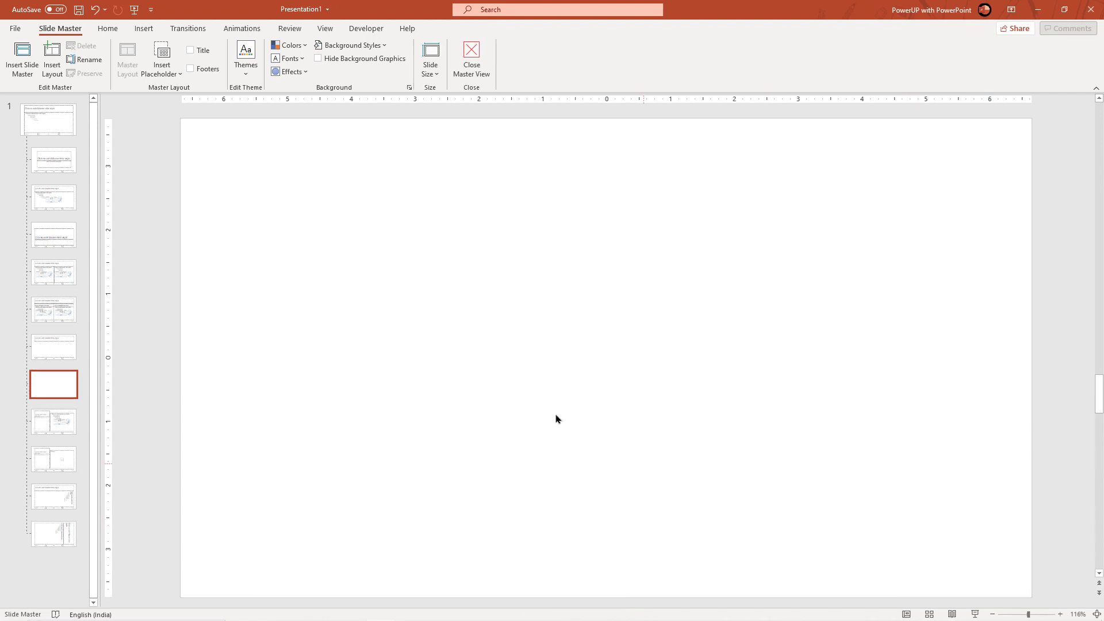
# - Draw a square picture placeholder at top-left and place a copy at bottom-right
pyautogui.click(162, 69)
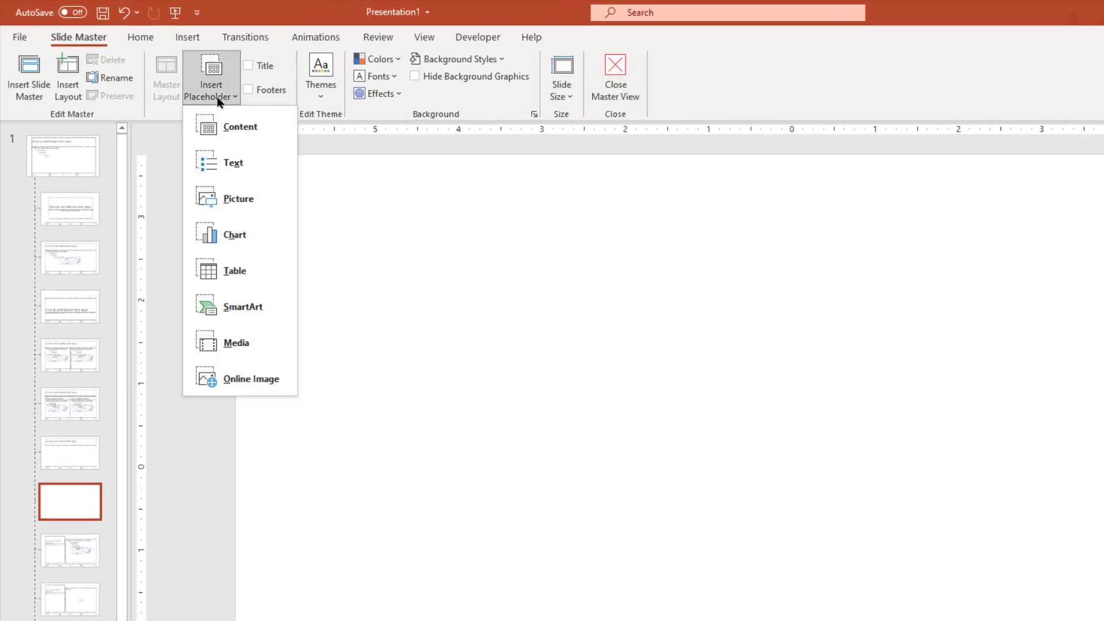
pyautogui.click(241, 202)
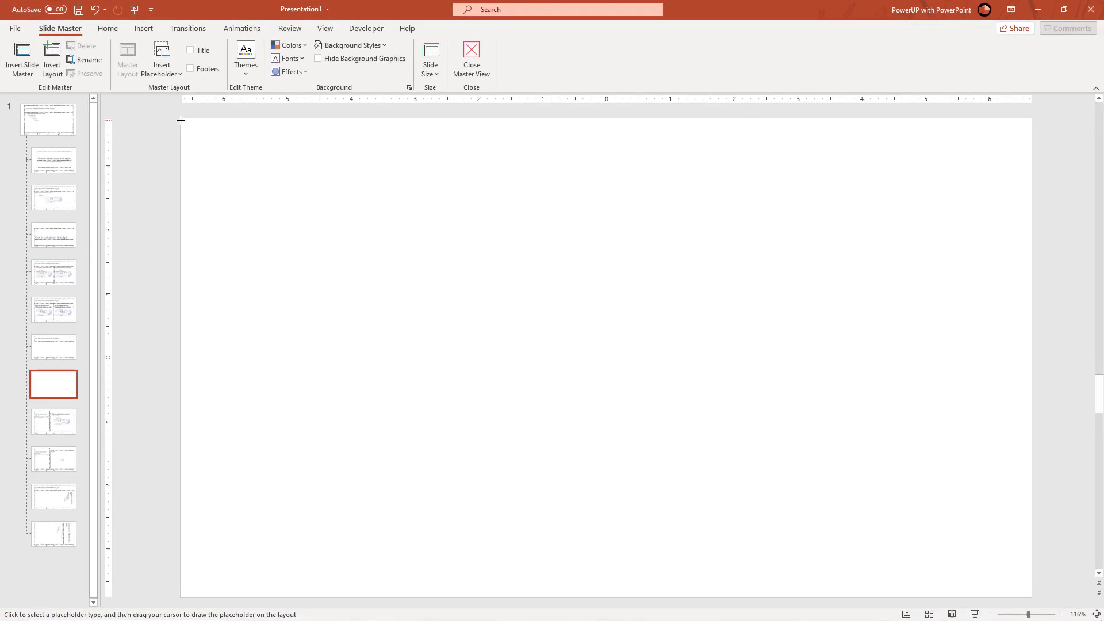
pyautogui.moveTo(181, 125); pyautogui.dragTo(480, 338)
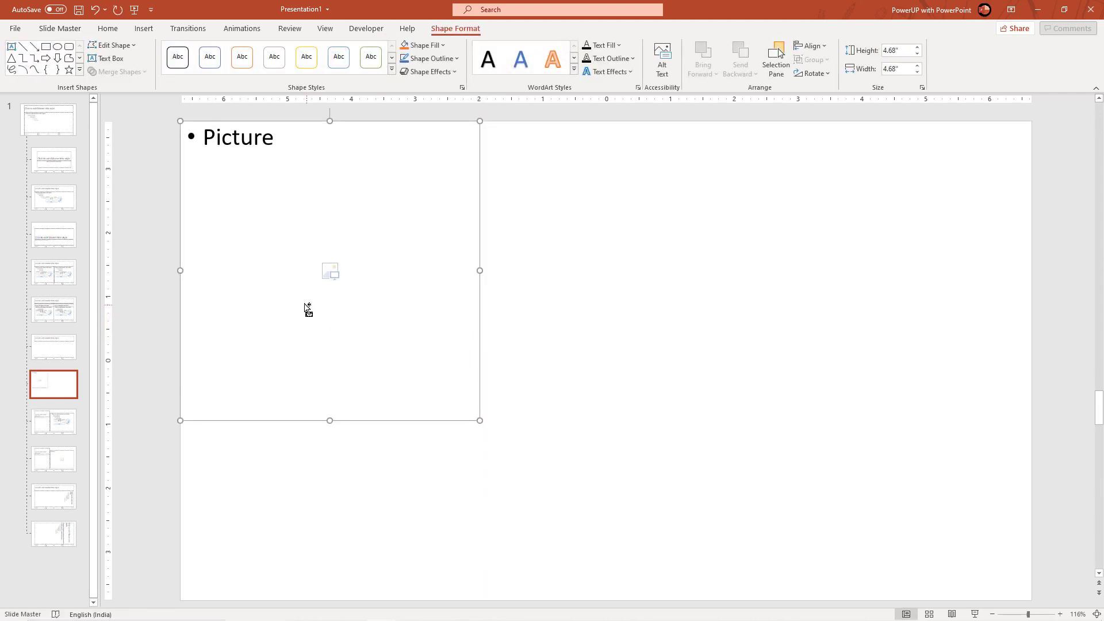
pyautogui.moveTo(282, 286); pyautogui.dragTo(834, 464)
pyautogui.scroll(-4, 671, 403)
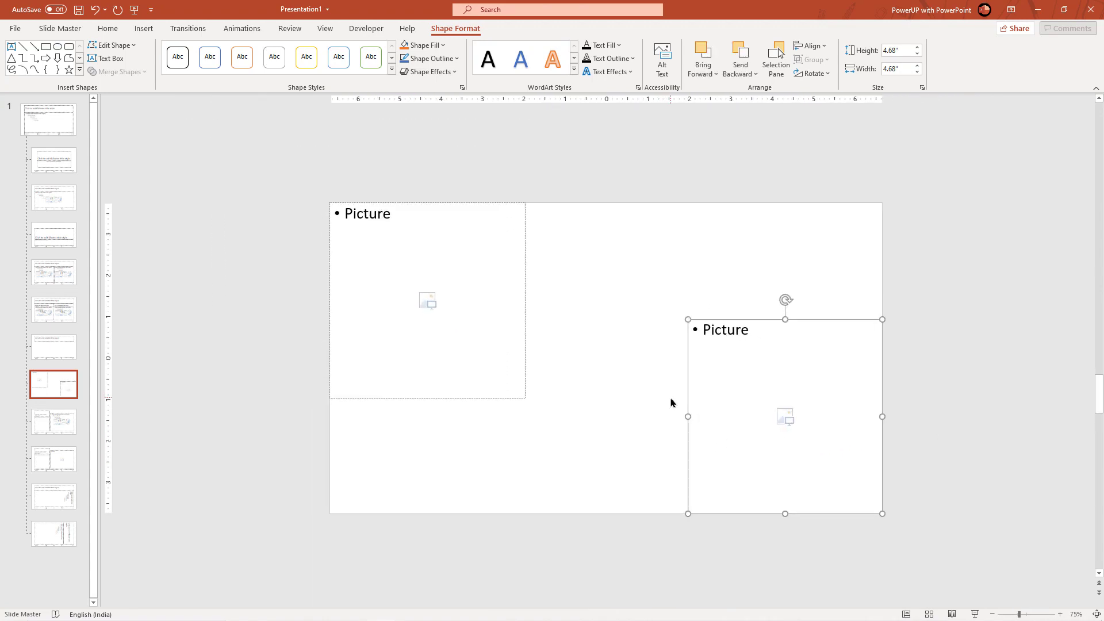
pyautogui.click(594, 433)
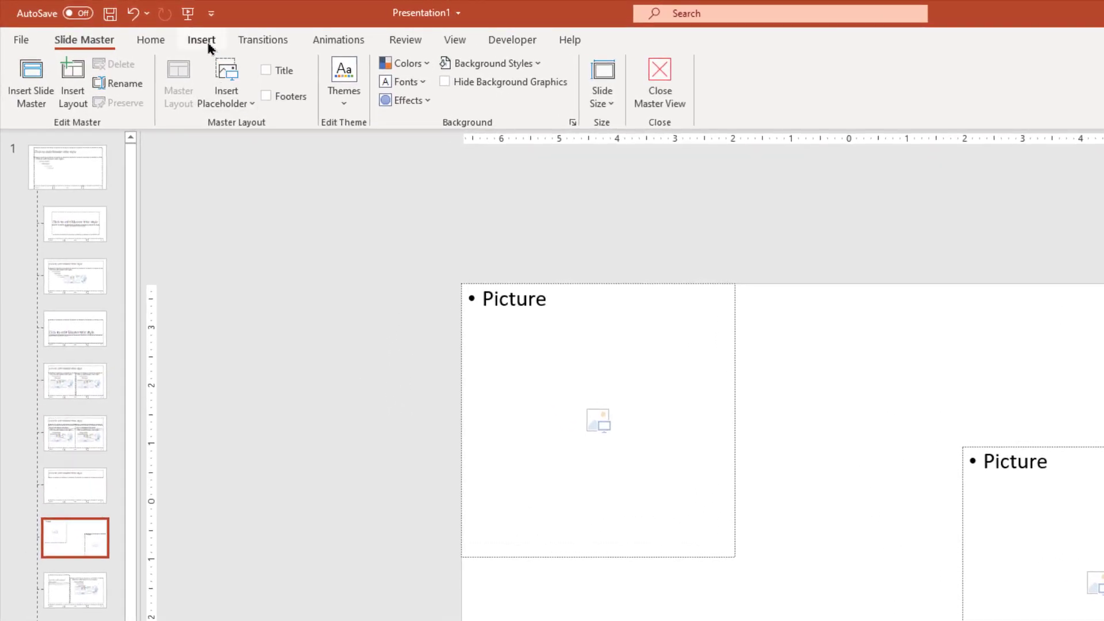
# - Draw a circle on the layout and remove its outline
pyautogui.click(144, 28)
pyautogui.click(294, 92)
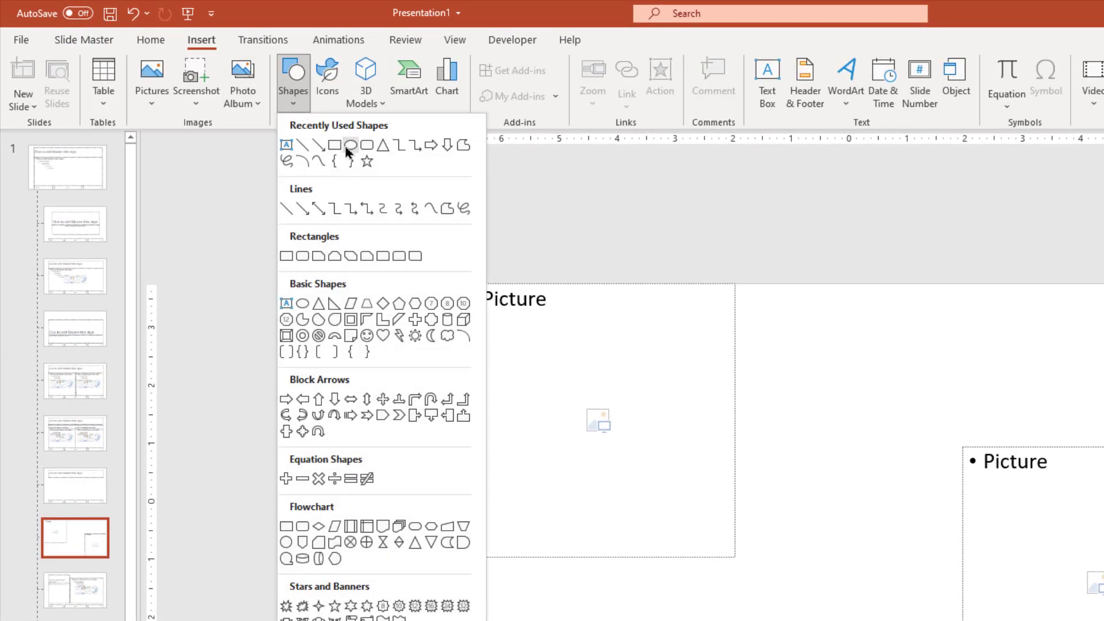
pyautogui.click(349, 151)
pyautogui.moveTo(409, 248); pyautogui.dragTo(802, 541)
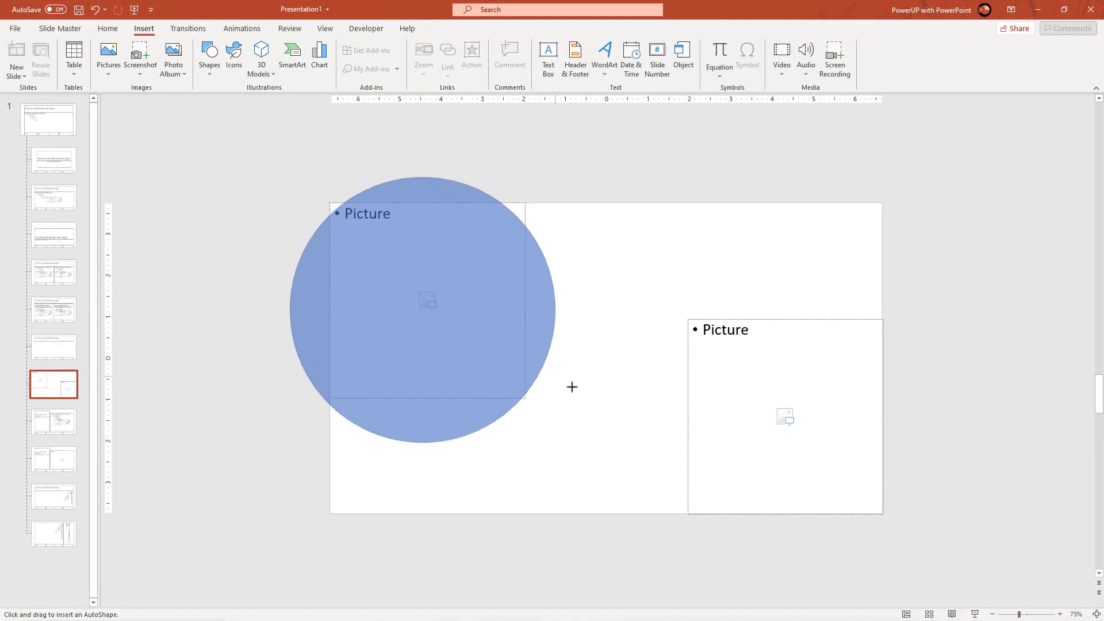
pyautogui.moveTo(572, 386); pyautogui.dragTo(583, 396)
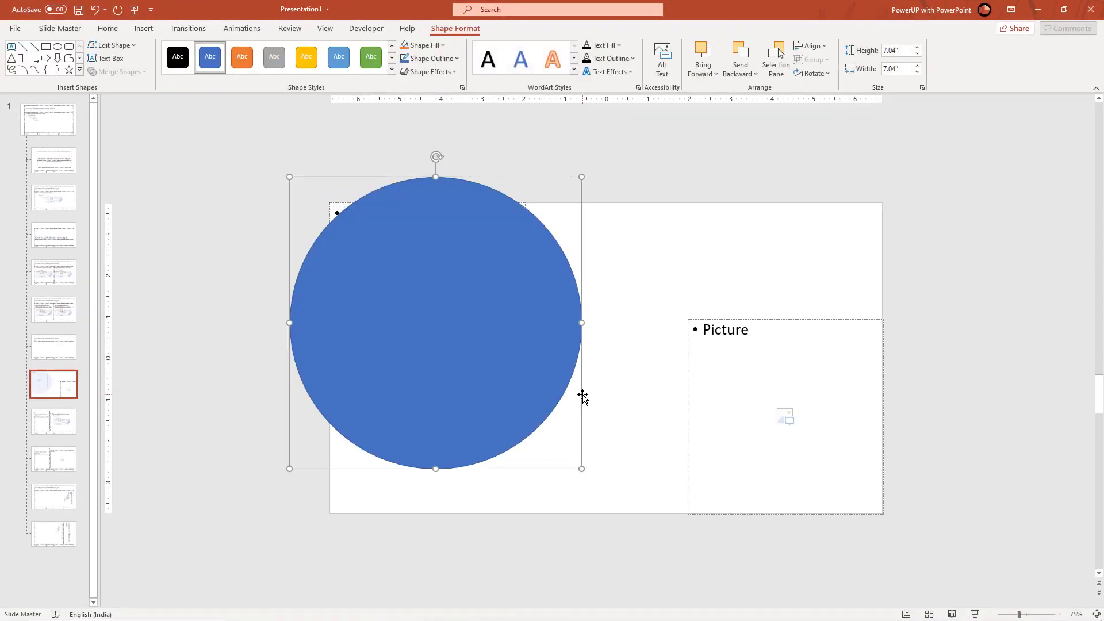
pyautogui.click(431, 59)
pyautogui.click(442, 190)
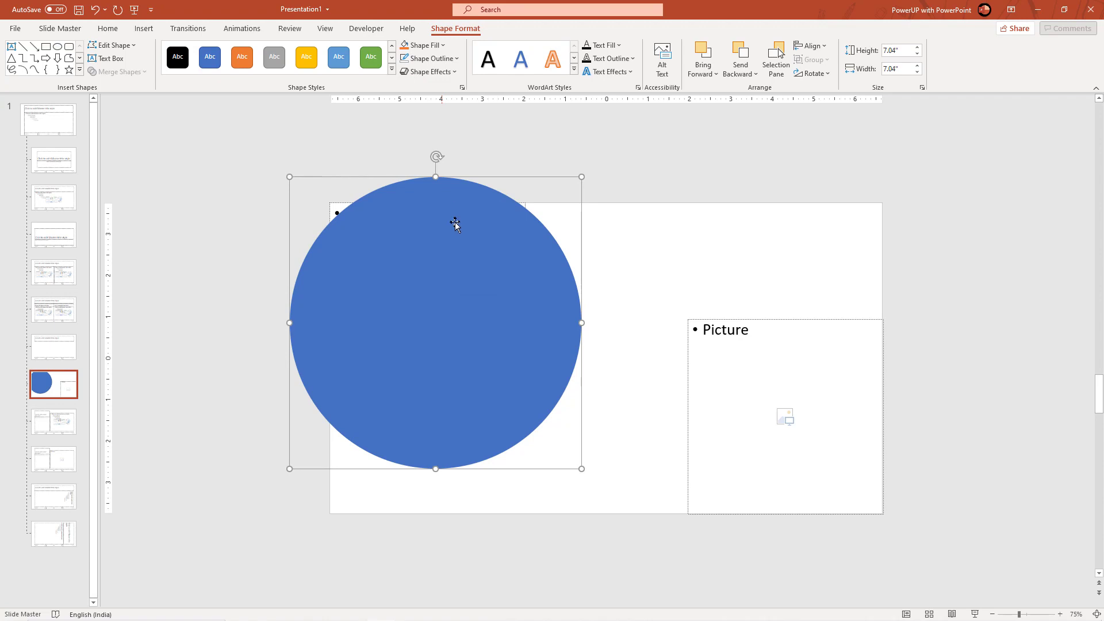
# - Give the circle 64% fill transparency and move it over the top-left placeholder's corner
pyautogui.rightClick(493, 283)
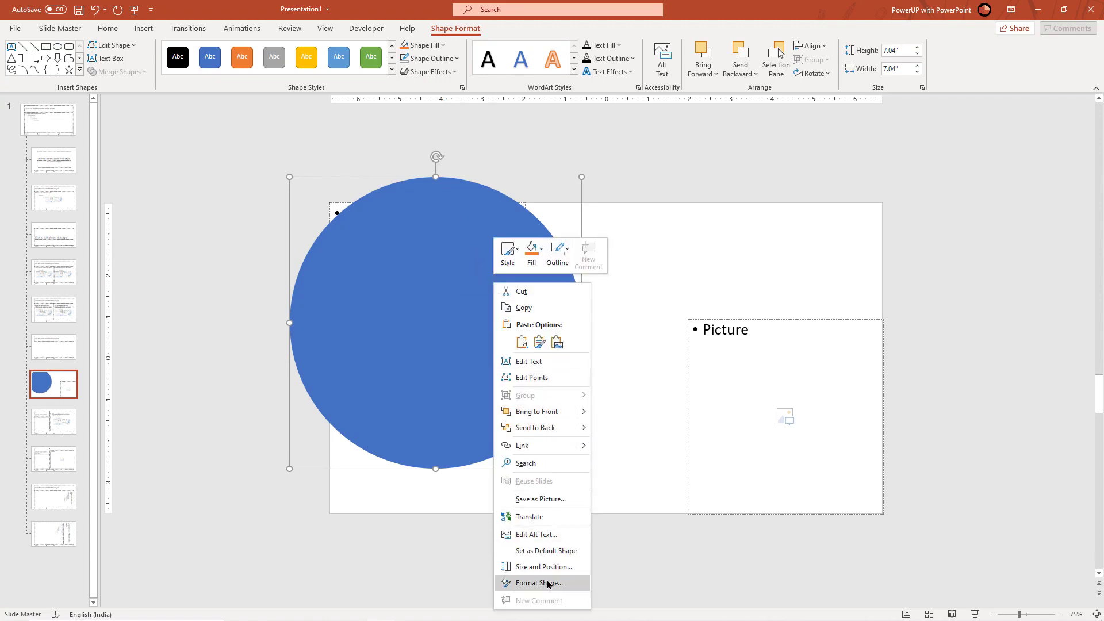
pyautogui.click(580, 549)
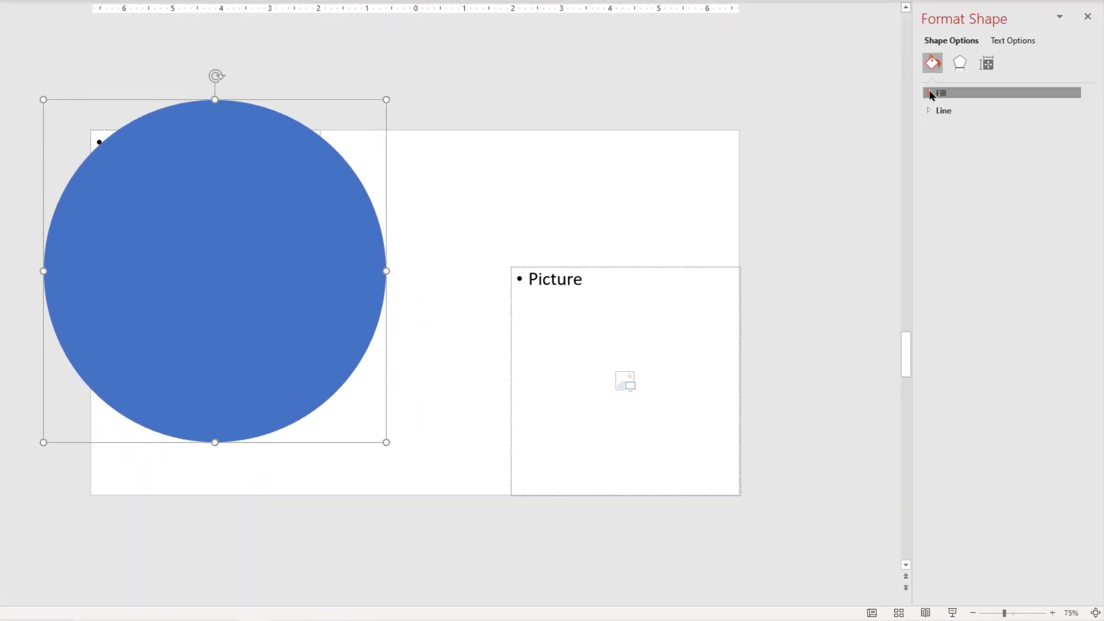
pyautogui.click(950, 153)
pyautogui.moveTo(997, 235); pyautogui.dragTo(1016, 233)
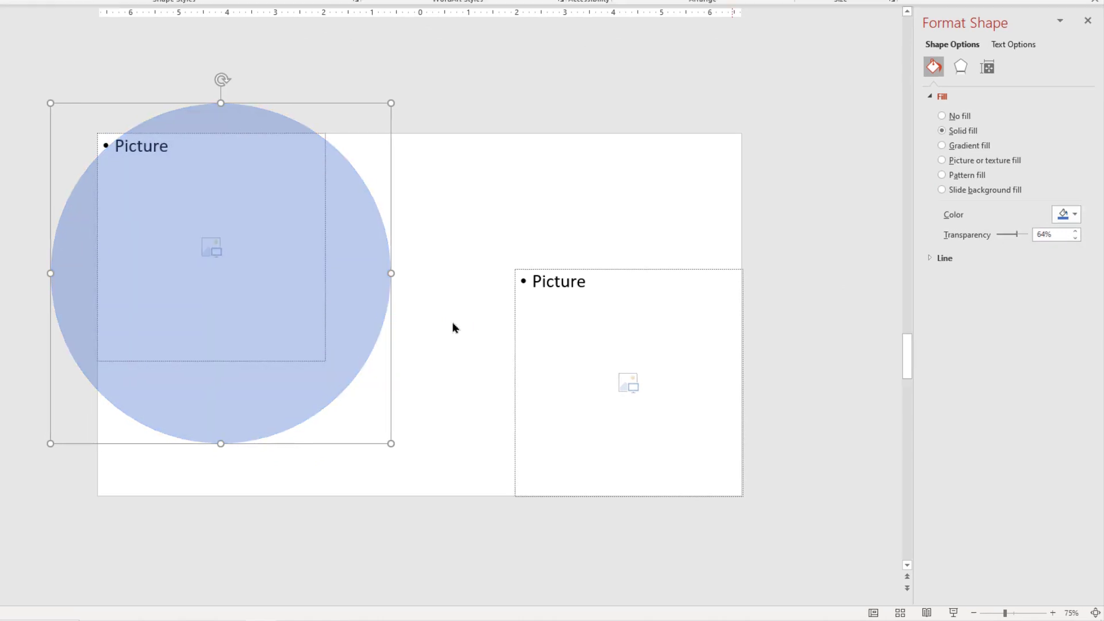
pyautogui.moveTo(266, 326); pyautogui.dragTo(227, 261)
pyautogui.moveTo(351, 312); pyautogui.dragTo(334, 312)
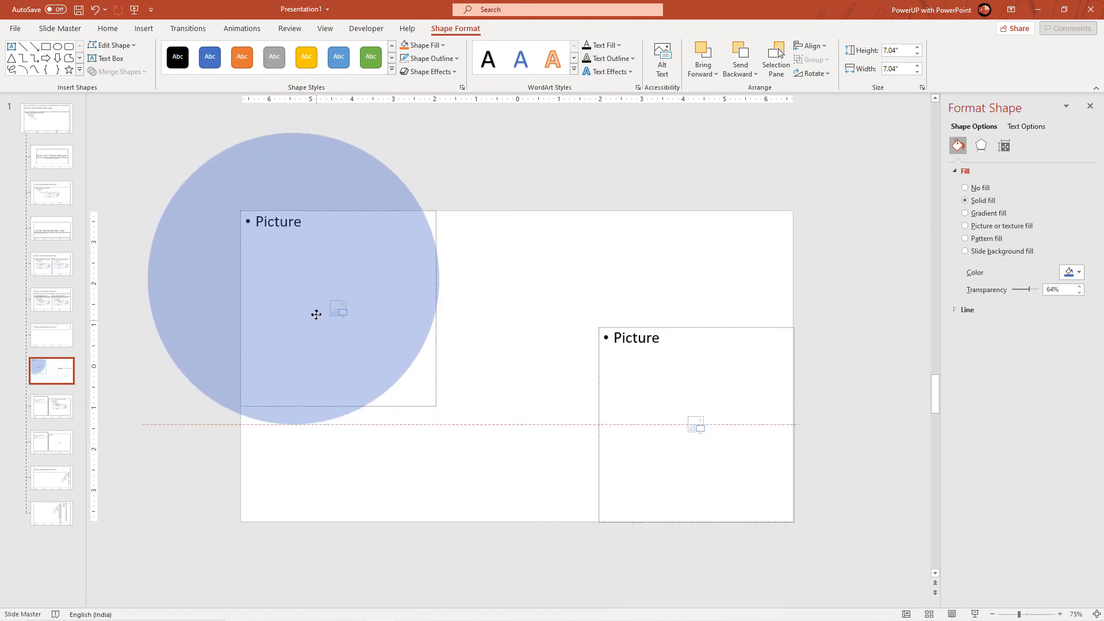
pyautogui.click(315, 302)
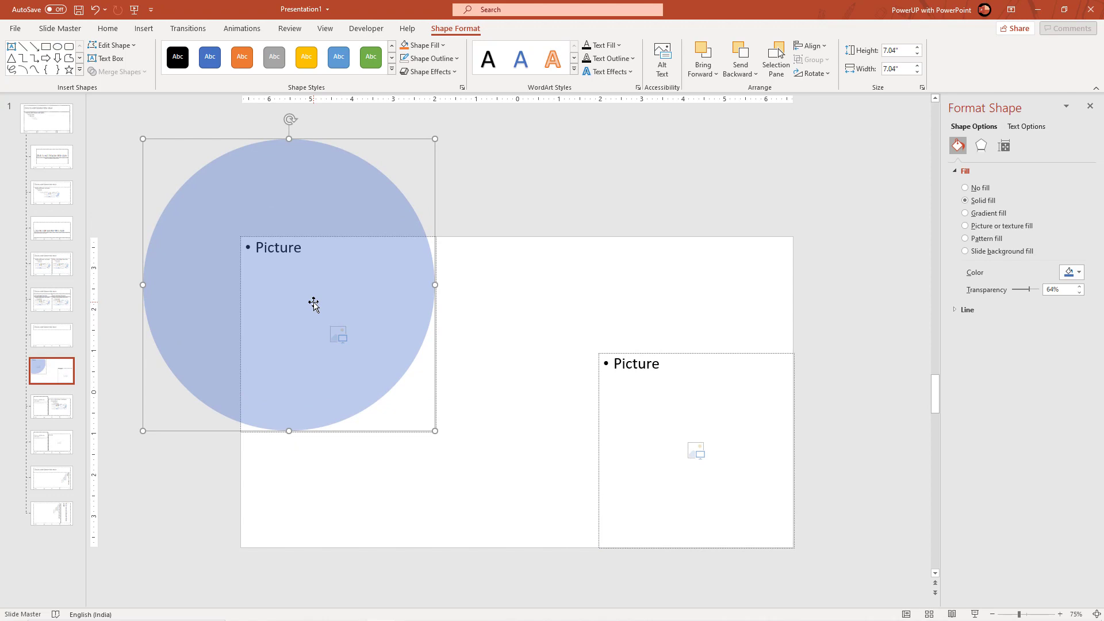
# - Copy the circle over the lower-right placeholder, then Intersect the top-left placeholder with its circle
pyautogui.moveTo(234, 291); pyautogui.dragTo(687, 474)
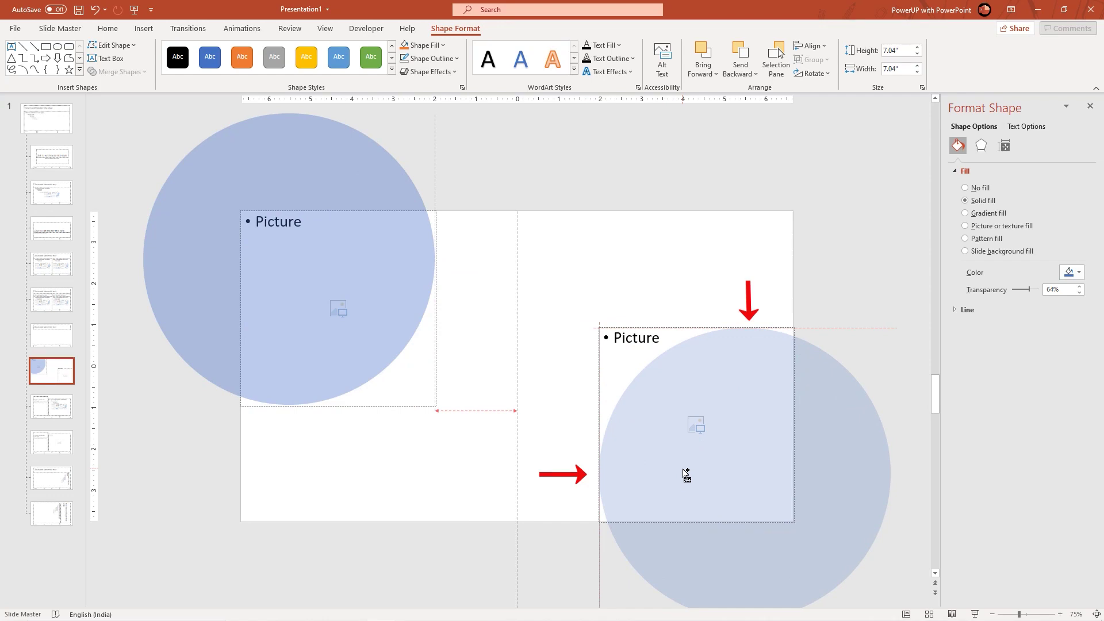
pyautogui.moveTo(687, 475); pyautogui.dragTo(687, 475)
pyautogui.click(435, 398)
pyautogui.keyDown('shift'); pyautogui.click(318, 176); pyautogui.keyUp('shift')
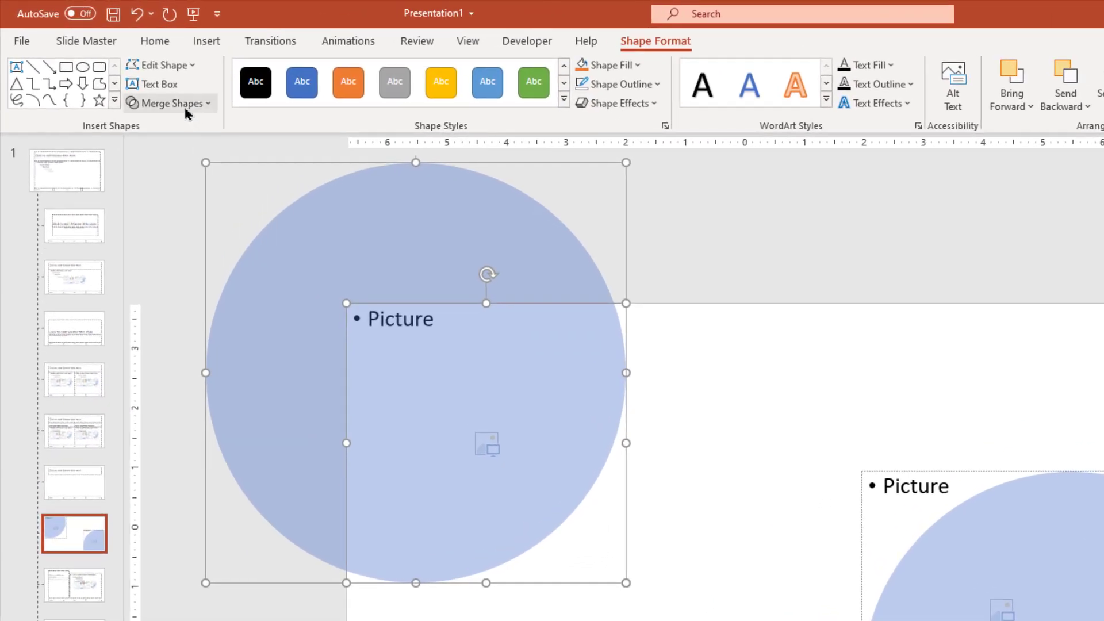
pyautogui.click(186, 105)
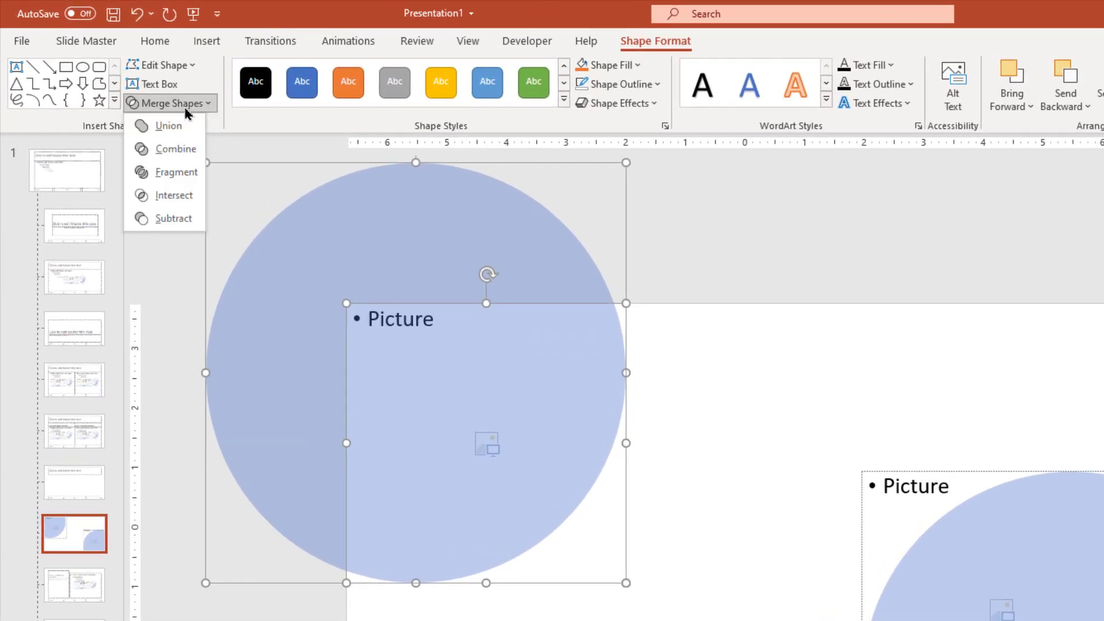
pyautogui.click(170, 196)
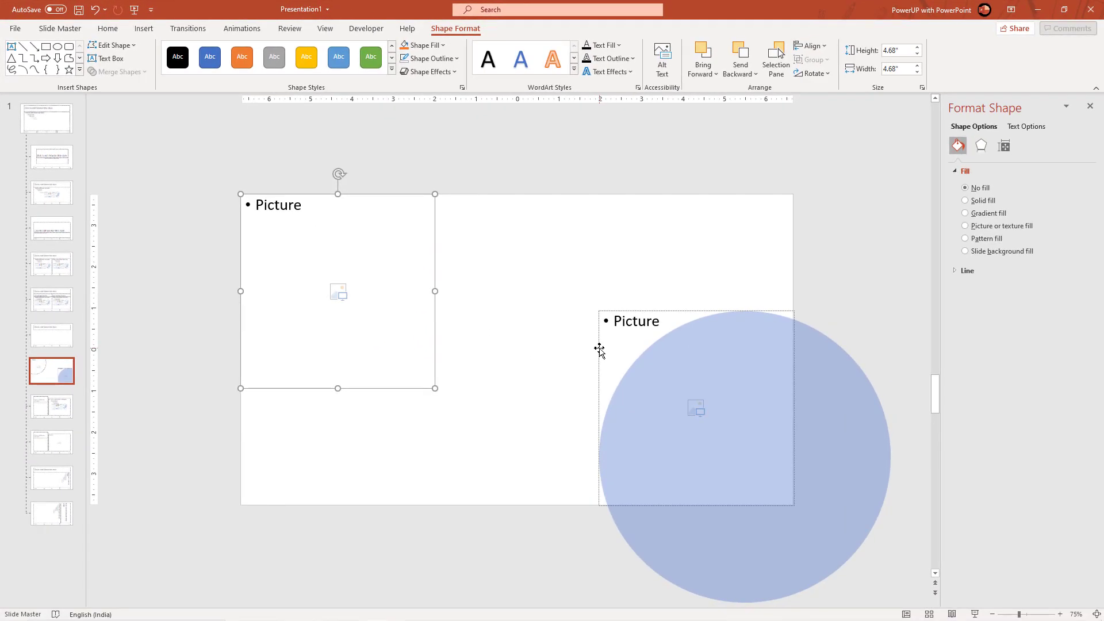
# - Intersect the lower-right placeholder with its circle and close Slide Master view
pyautogui.click(861, 500)
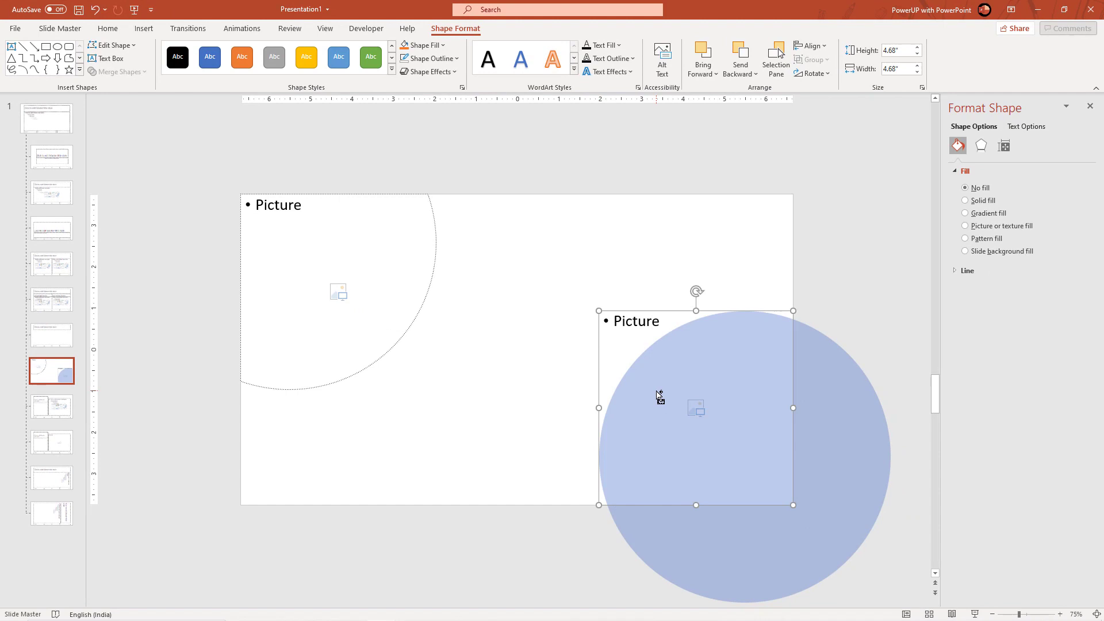
pyautogui.keyDown('shift'); pyautogui.click(657, 391); pyautogui.keyUp('shift')
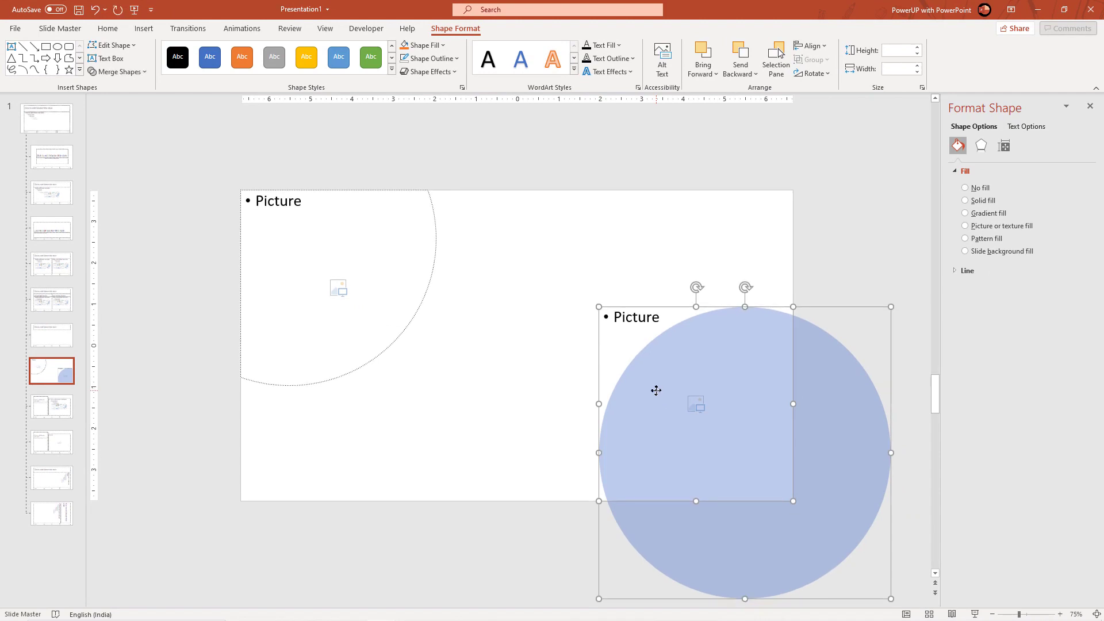
pyautogui.click(118, 72)
pyautogui.click(124, 138)
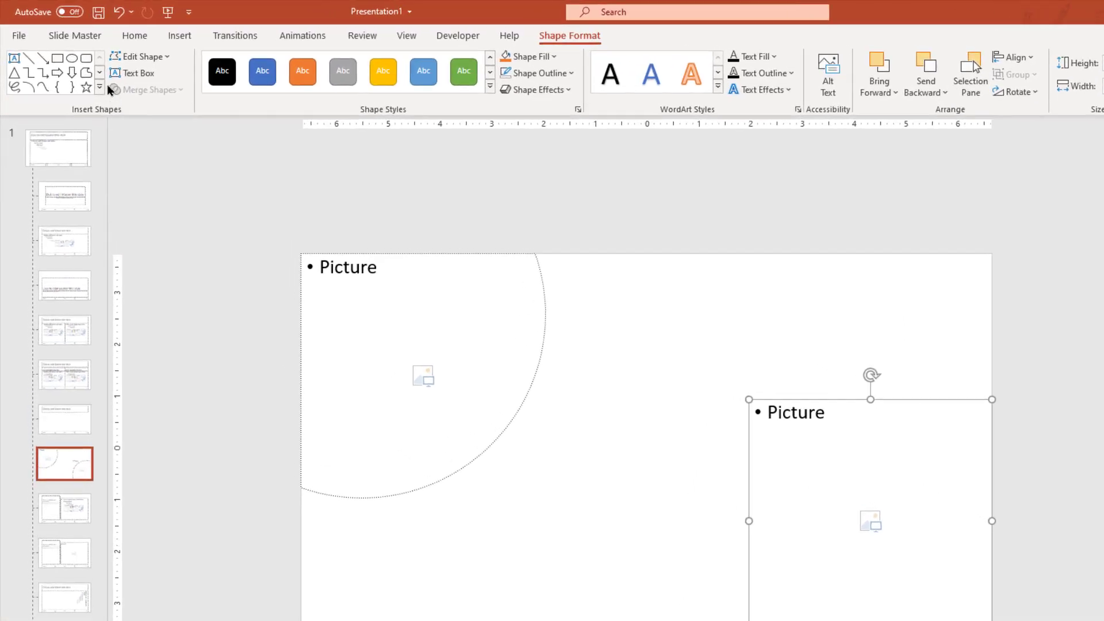
pyautogui.click(66, 28)
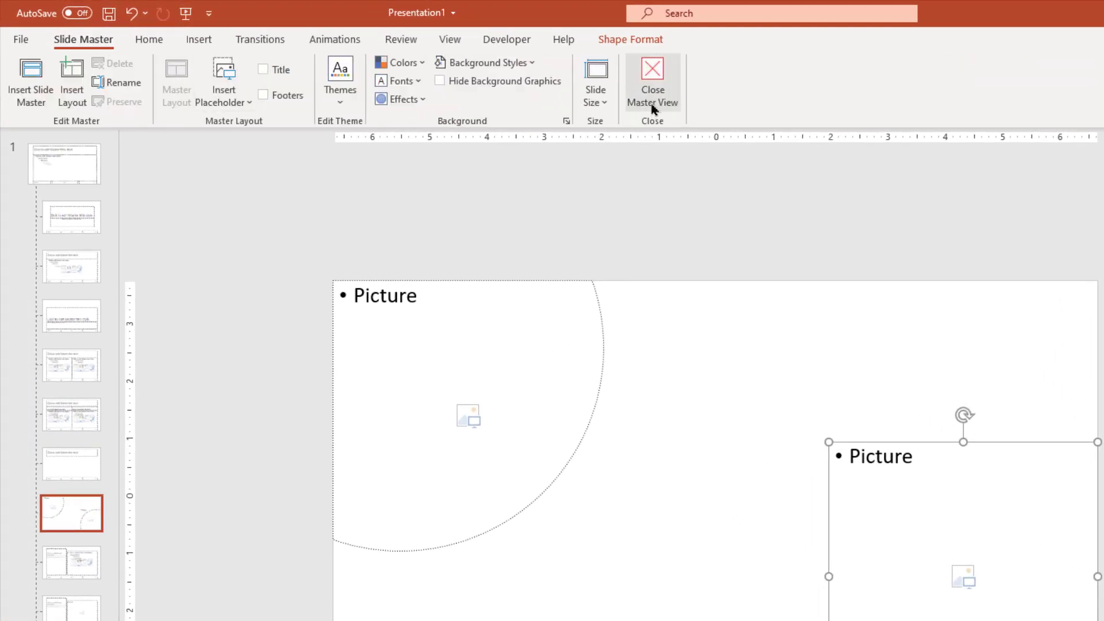
pyautogui.click(656, 103)
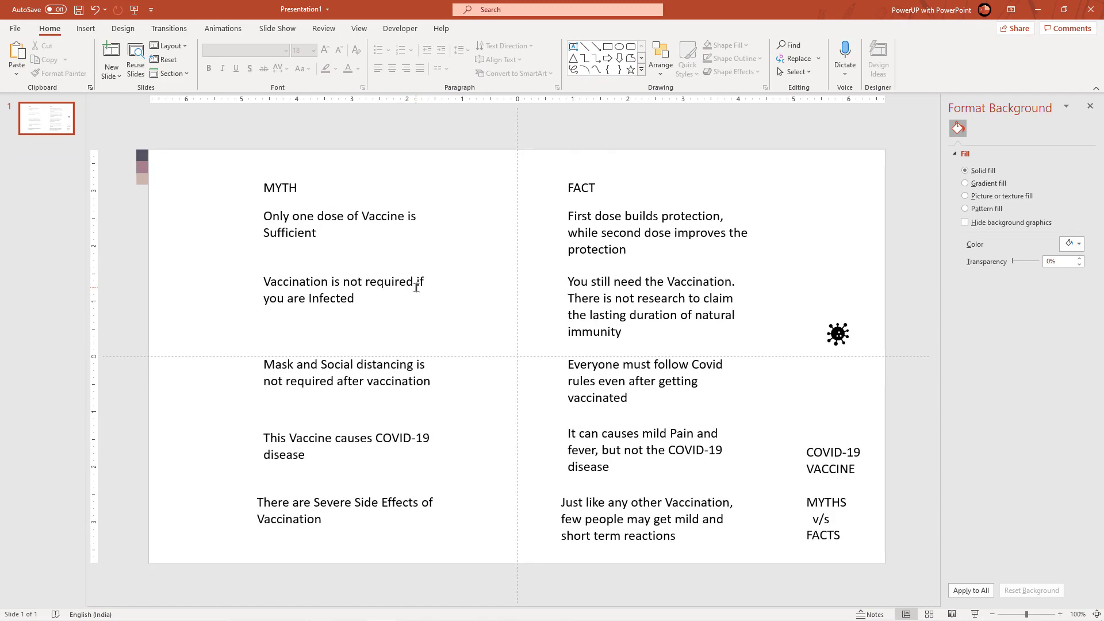
# - Add a new slide 2 and paste slide 1's colour swatches into its top-left corner
pyautogui.rightClick(59, 162)
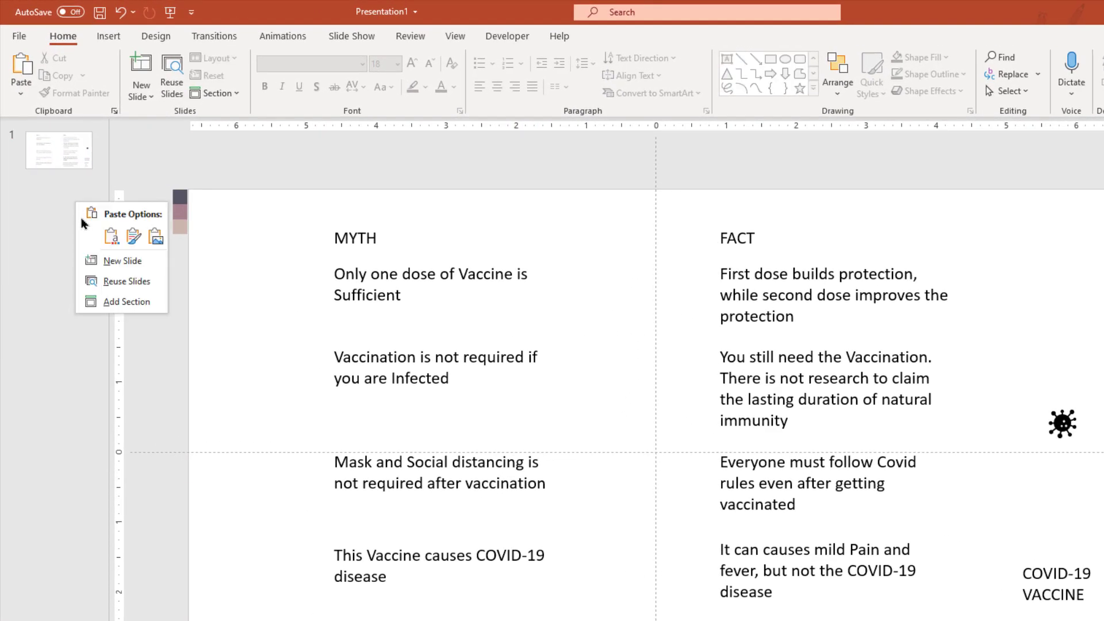
pyautogui.click(109, 260)
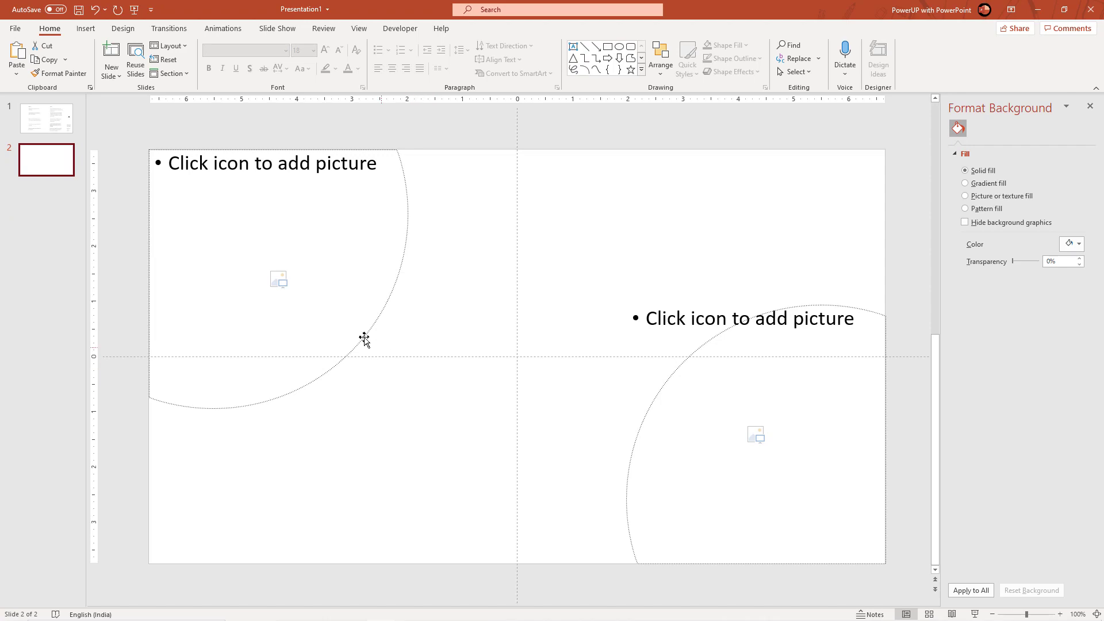
pyautogui.click(168, 45)
pyautogui.click(71, 132)
pyautogui.moveTo(119, 140); pyautogui.dragTo(176, 215)
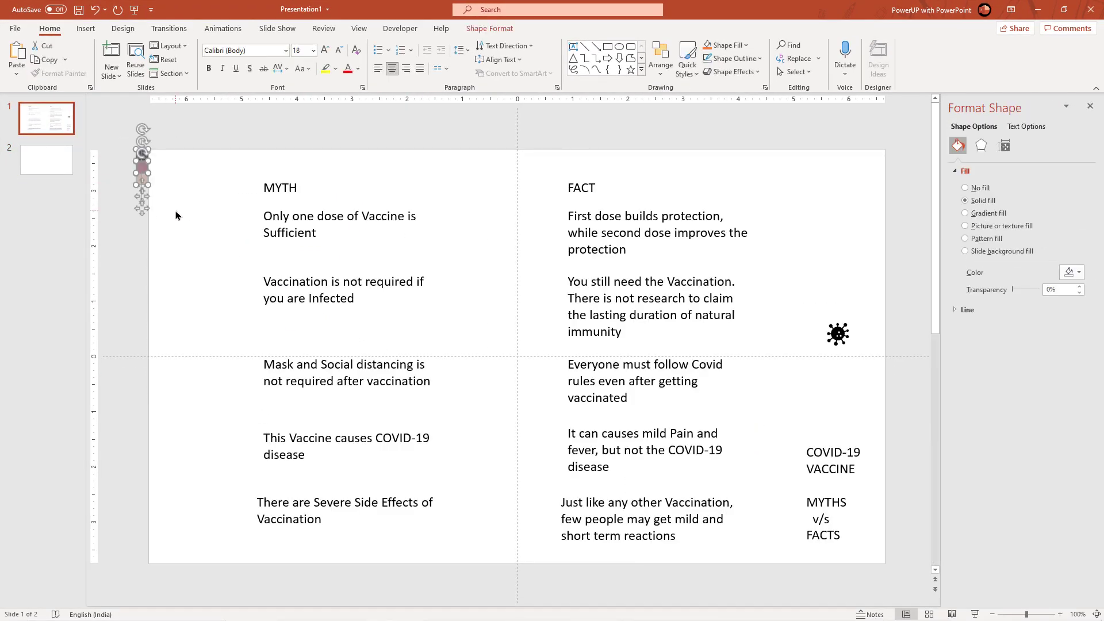
pyautogui.click(72, 167)
pyautogui.hotkey('ctrl', 'v')
# - Set slide 2's background to the dark swatch colour using the eyedropper
pyautogui.click(131, 259)
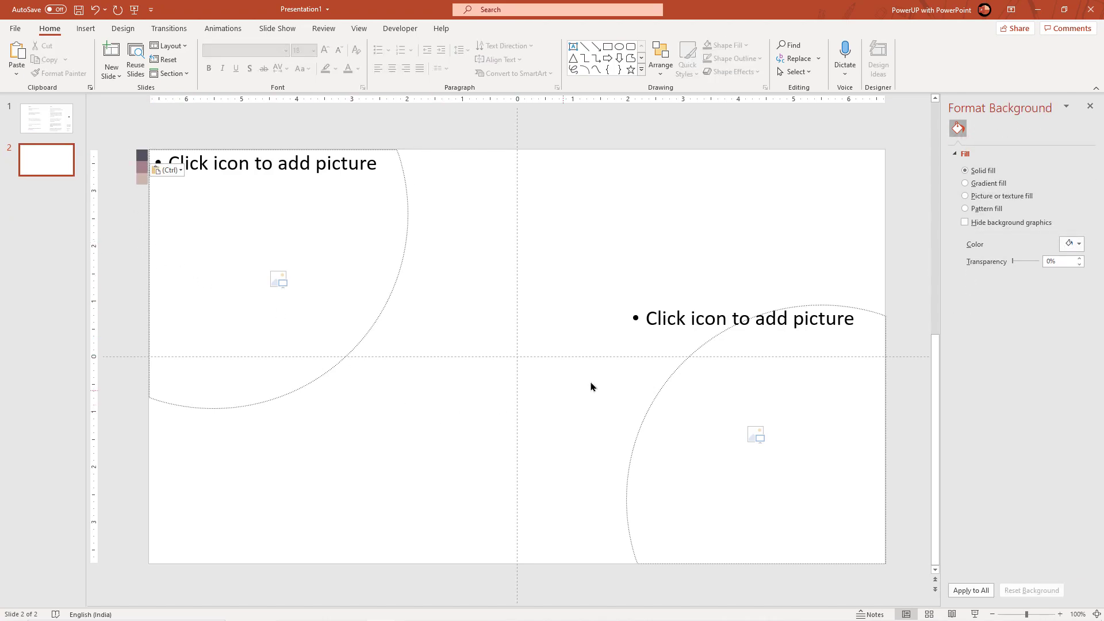
pyautogui.click(1070, 244)
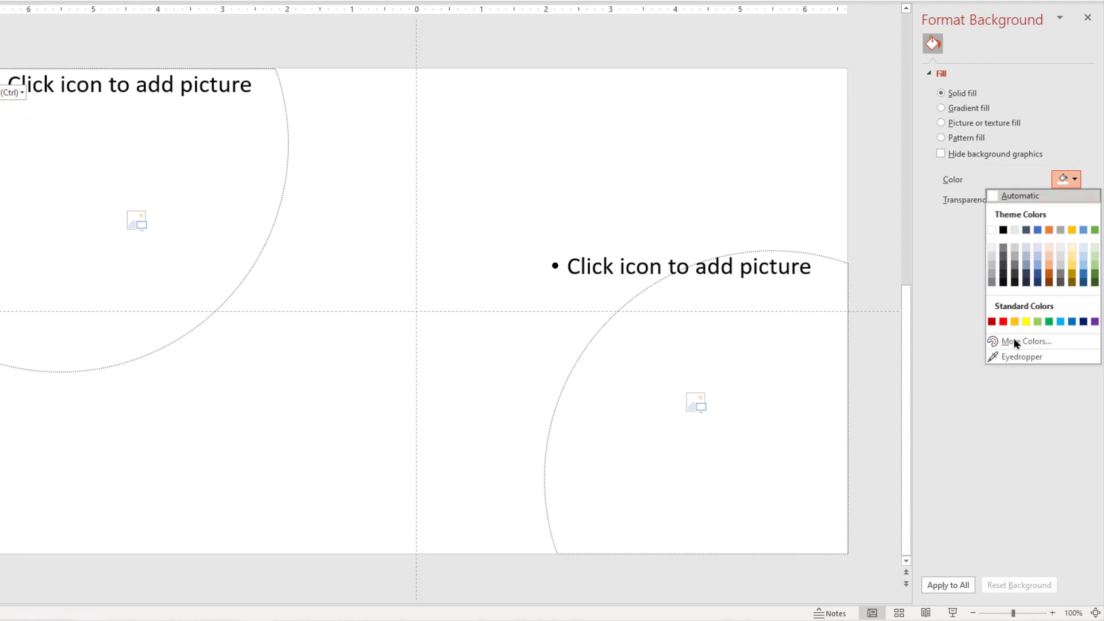
pyautogui.click(1001, 356)
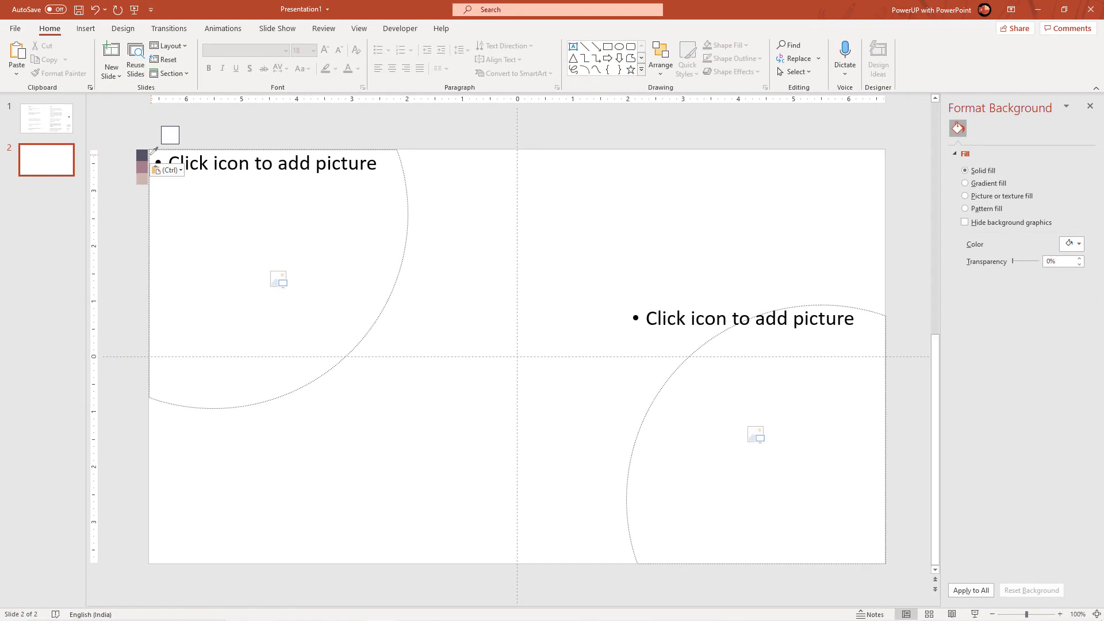
pyautogui.click(122, 145)
# - Fill the left circle with image 1 from the Images folder and reposition it with Crop
pyautogui.click(275, 283)
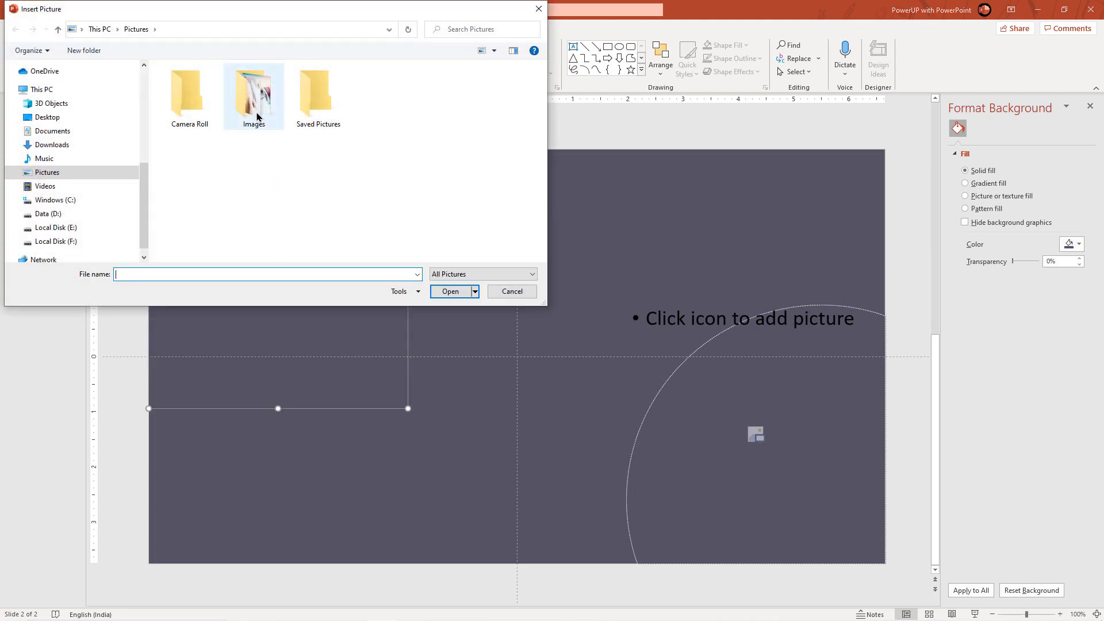
pyautogui.doubleClick(258, 117)
pyautogui.doubleClick(176, 109)
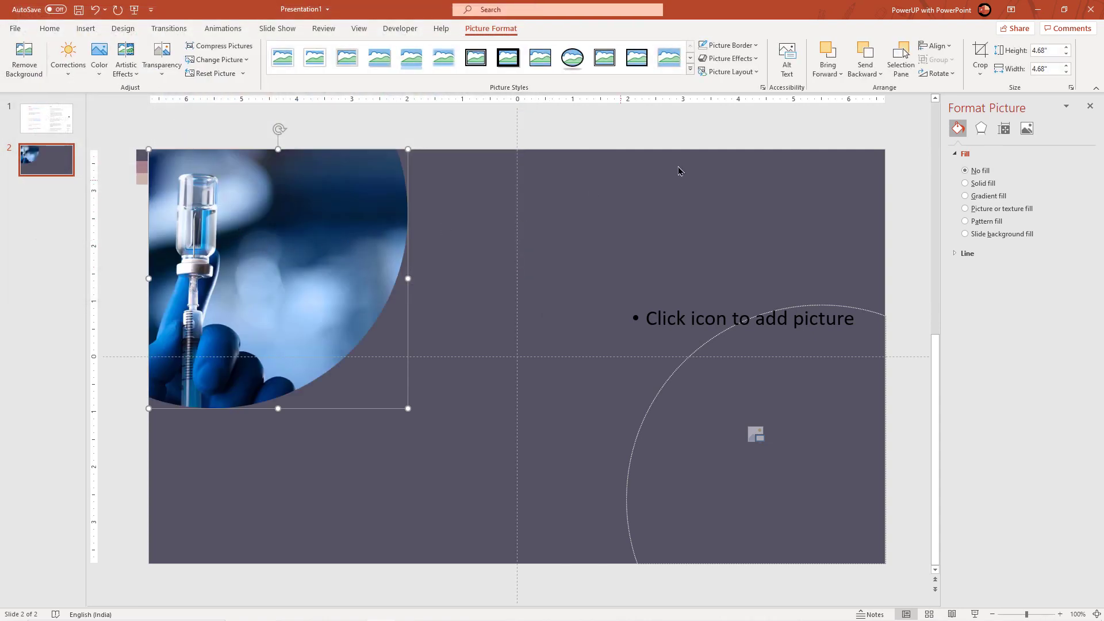
pyautogui.click(981, 60)
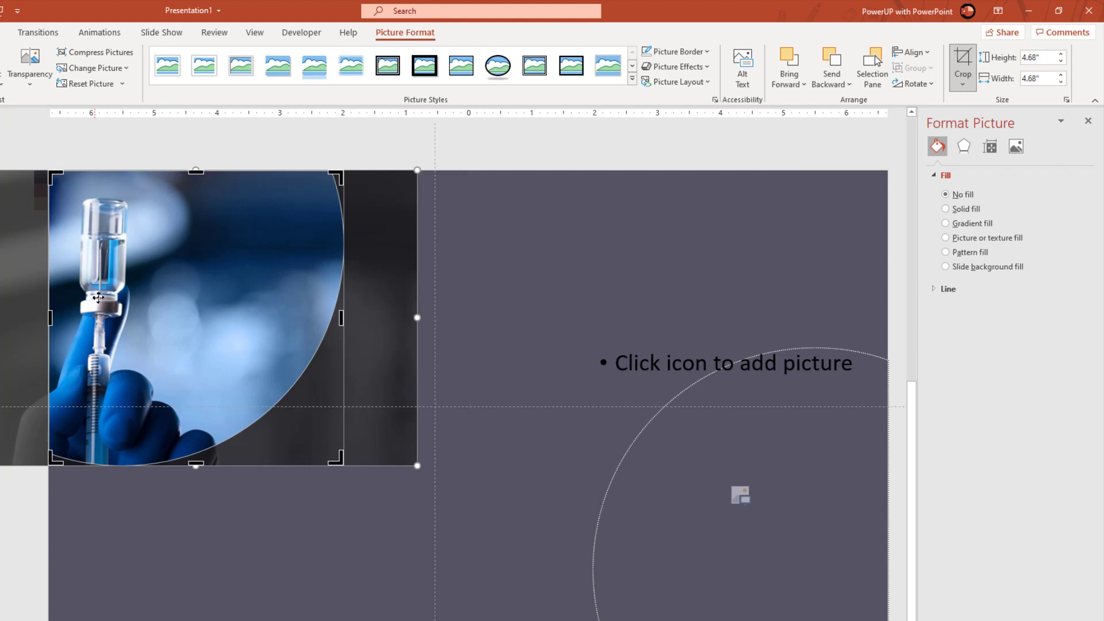
pyautogui.moveTo(98, 297); pyautogui.dragTo(127, 297)
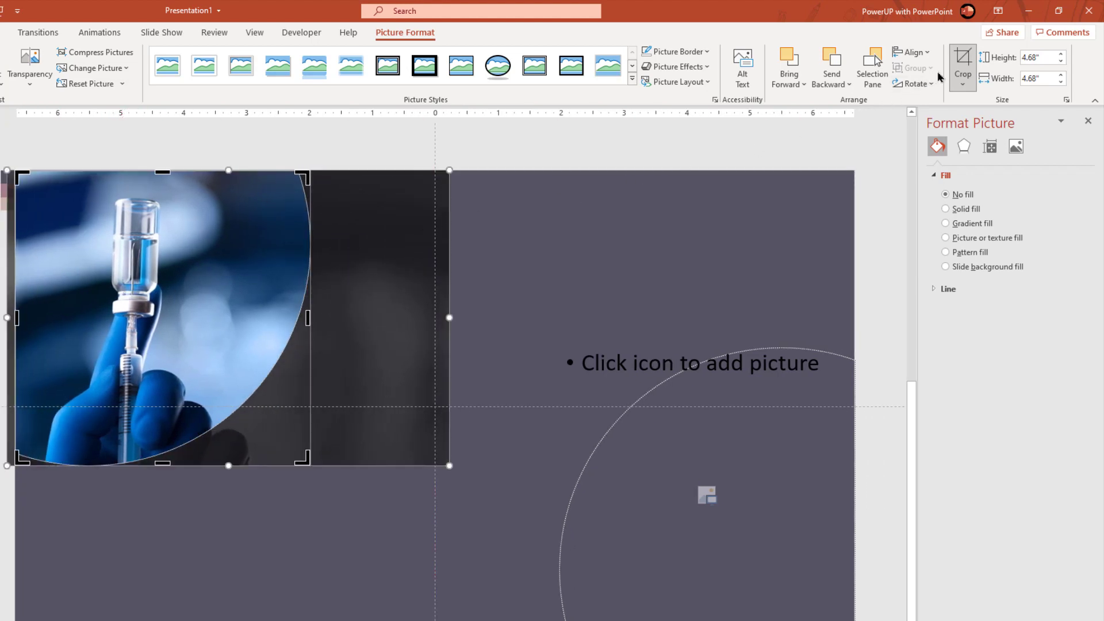
pyautogui.click(962, 62)
# - Fill the right circle with image 2, the gloved-hands arm injection photo
pyautogui.click(764, 433)
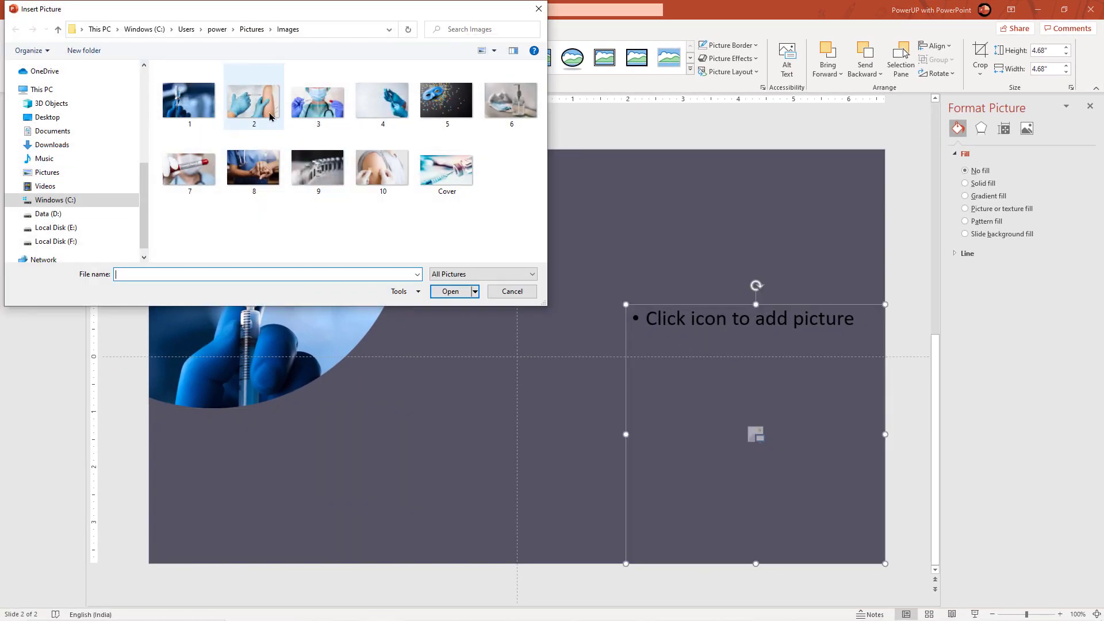
pyautogui.doubleClick(269, 117)
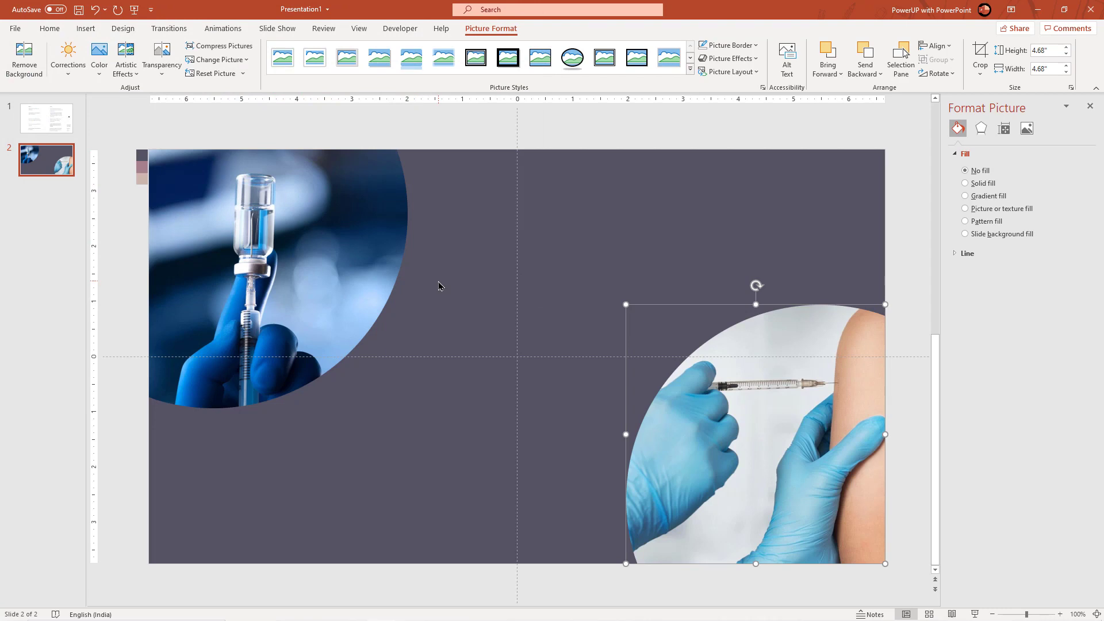
pyautogui.click(448, 302)
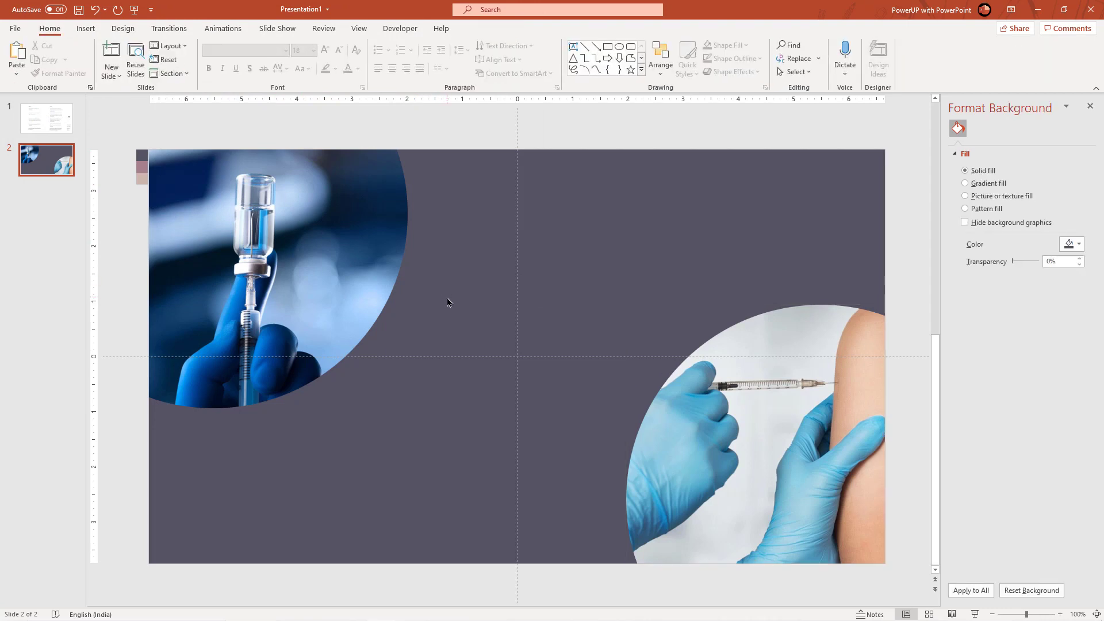
pyautogui.click(372, 248)
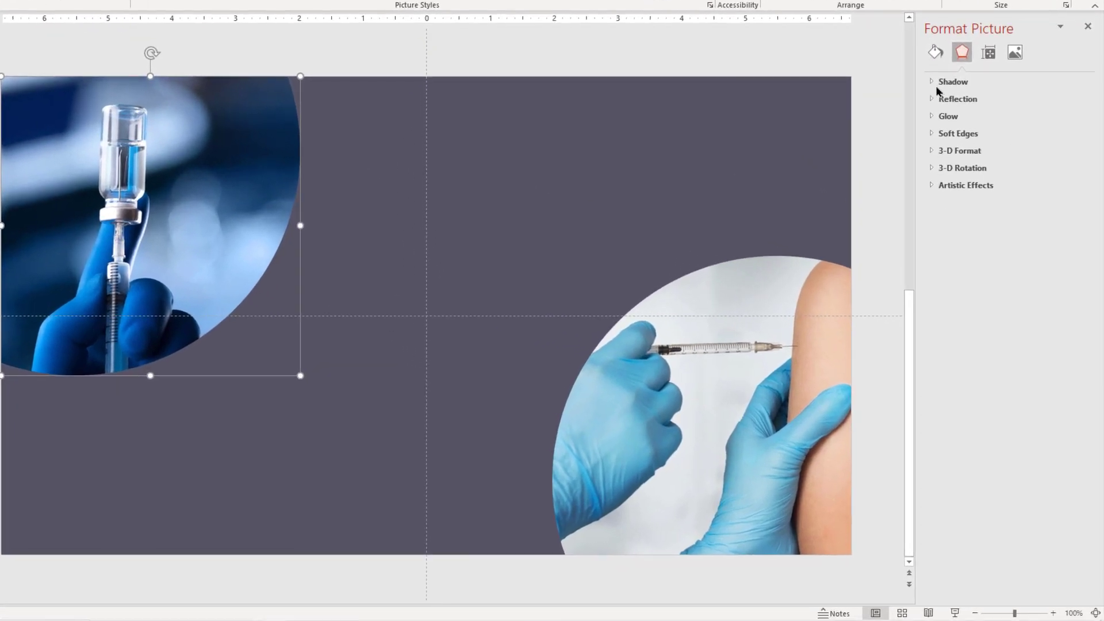
# - Give the left photo a shadow preset with 20% transparency and 20 pt blur
pyautogui.click(938, 87)
pyautogui.click(1074, 102)
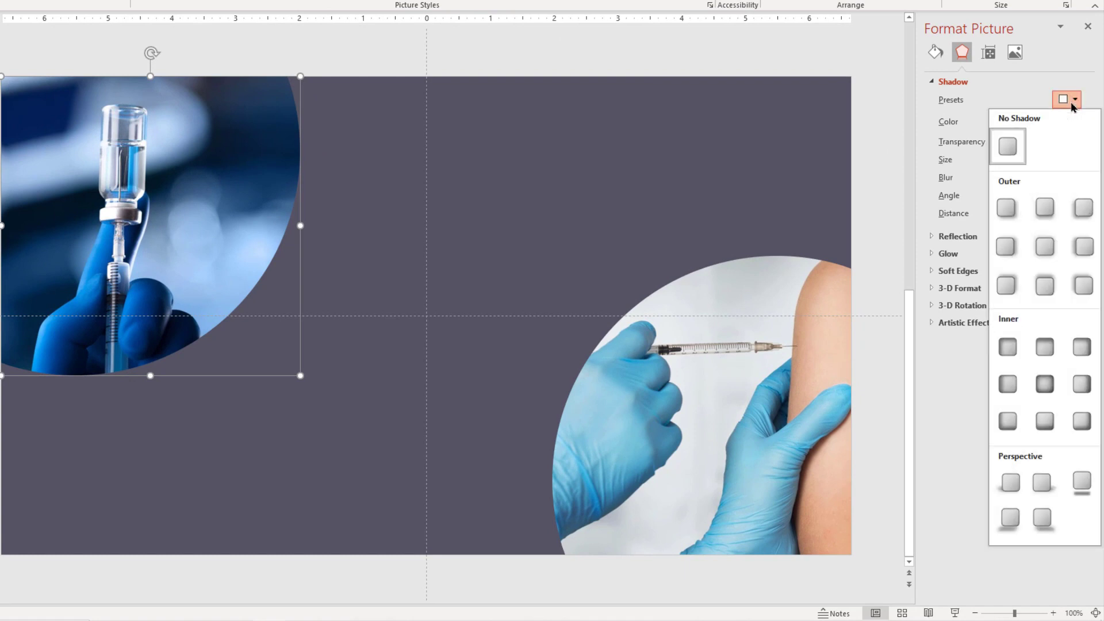
pyautogui.click(1080, 421)
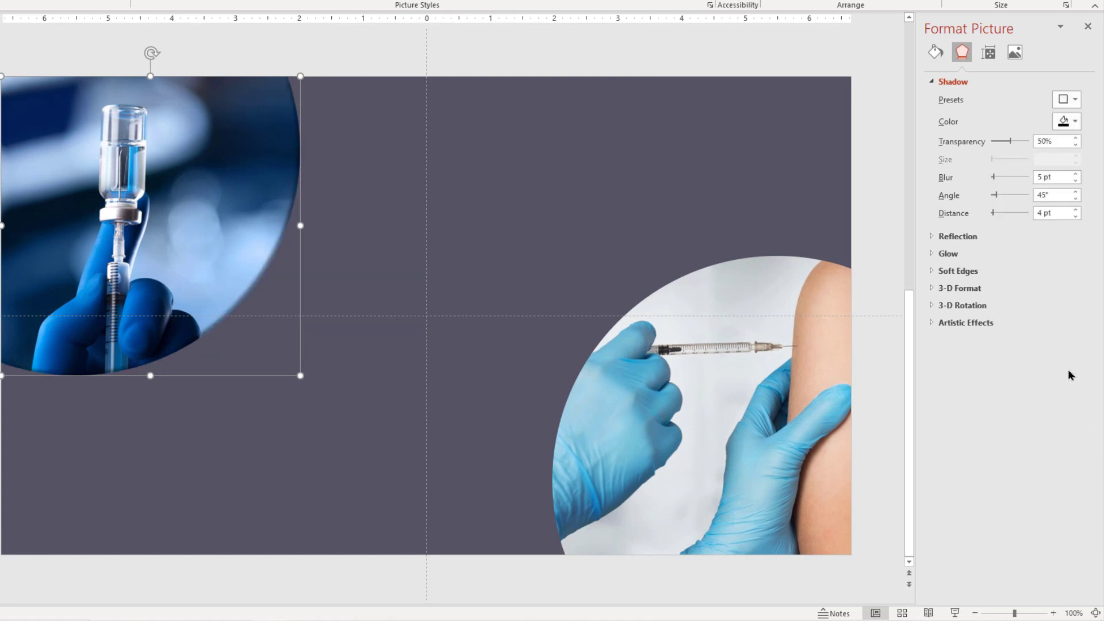
pyautogui.moveTo(1056, 141); pyautogui.dragTo(1036, 148)
pyautogui.write('20')
pyautogui.moveTo(1056, 178); pyautogui.dragTo(1038, 179)
pyautogui.write('20')
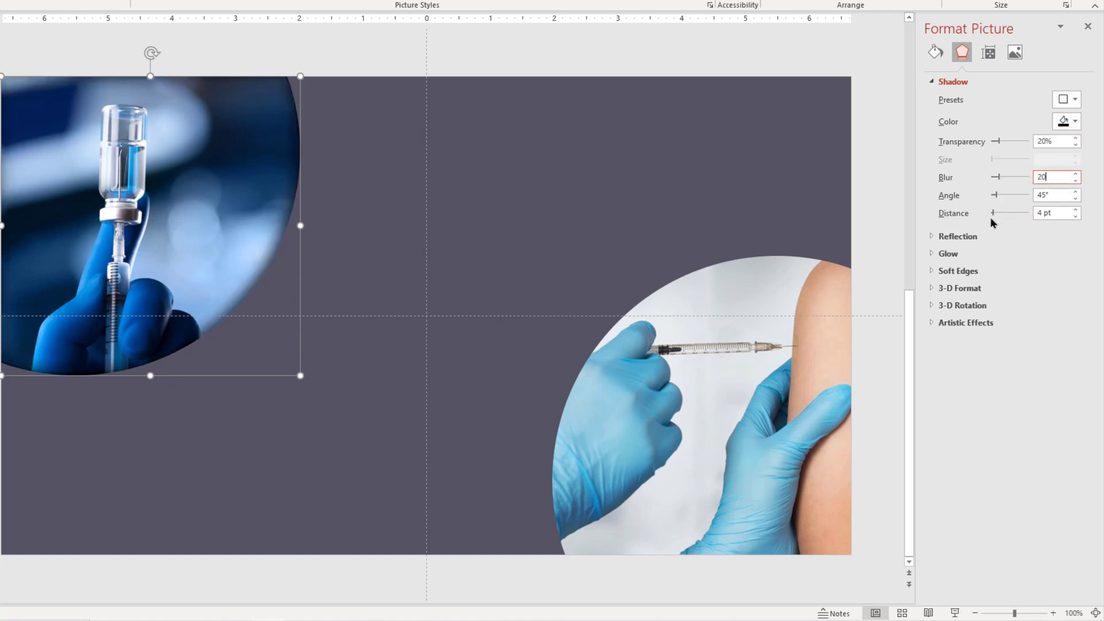
# - Apply the same shadow to the right photo: 20% transparency, 20 pt blur
pyautogui.click(763, 360)
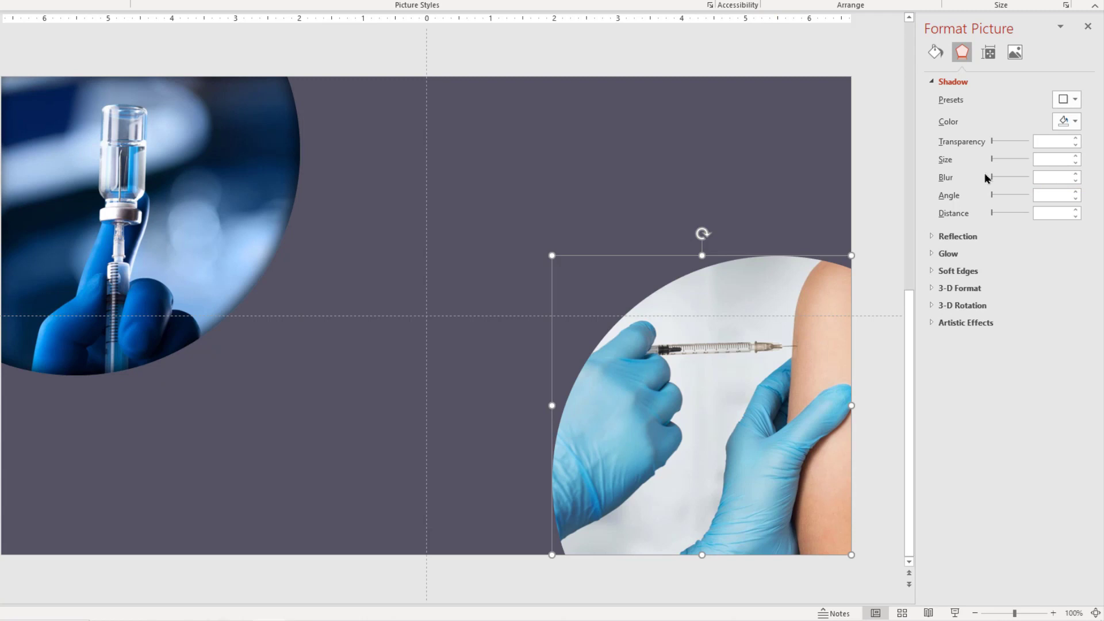
pyautogui.click(1069, 100)
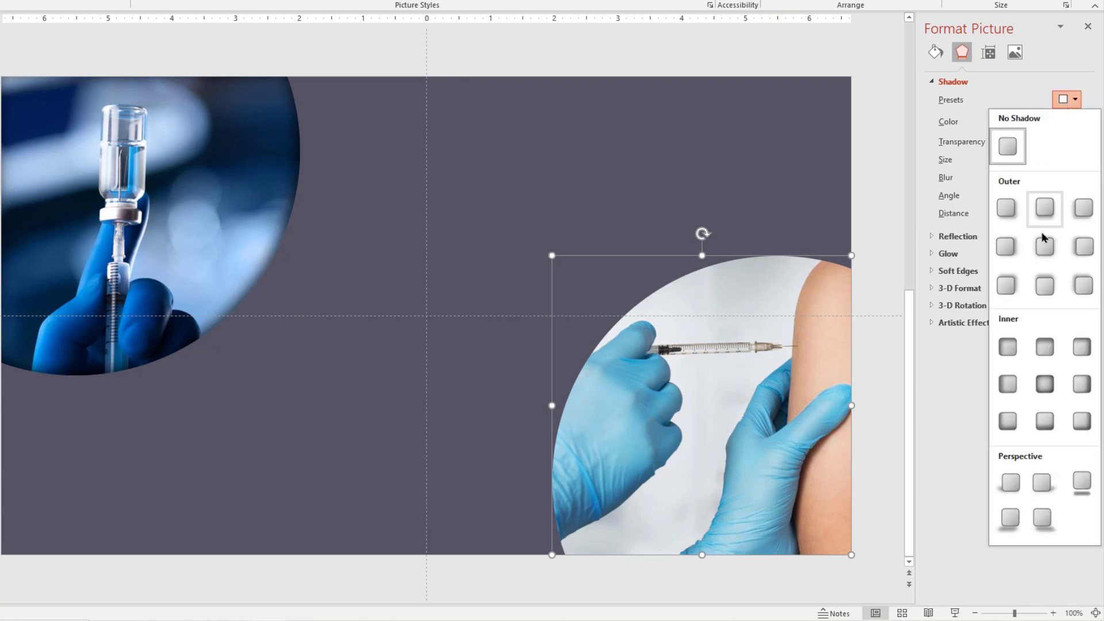
pyautogui.click(1011, 353)
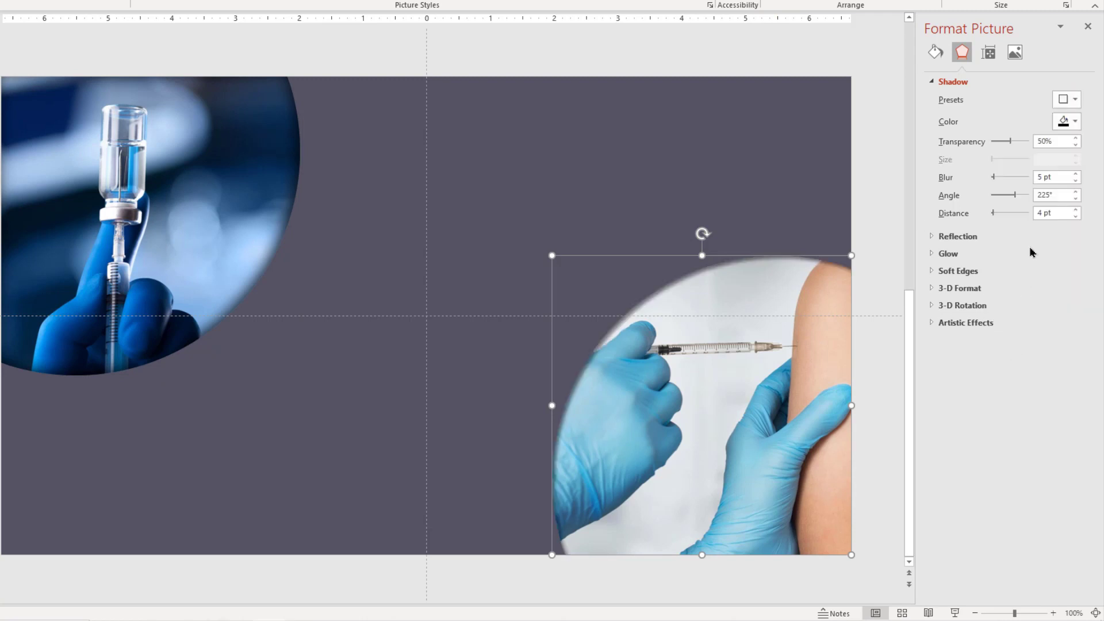
pyautogui.moveTo(1060, 143); pyautogui.dragTo(1032, 179)
pyautogui.write('20')
pyautogui.write('20')
pyautogui.press('Return')
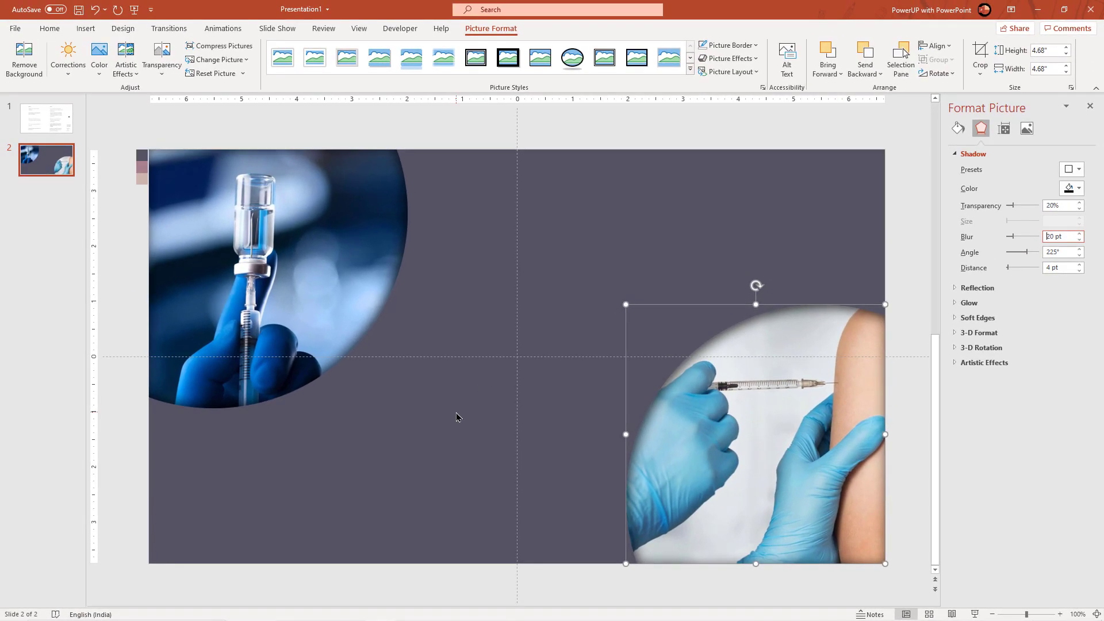
pyautogui.click(457, 417)
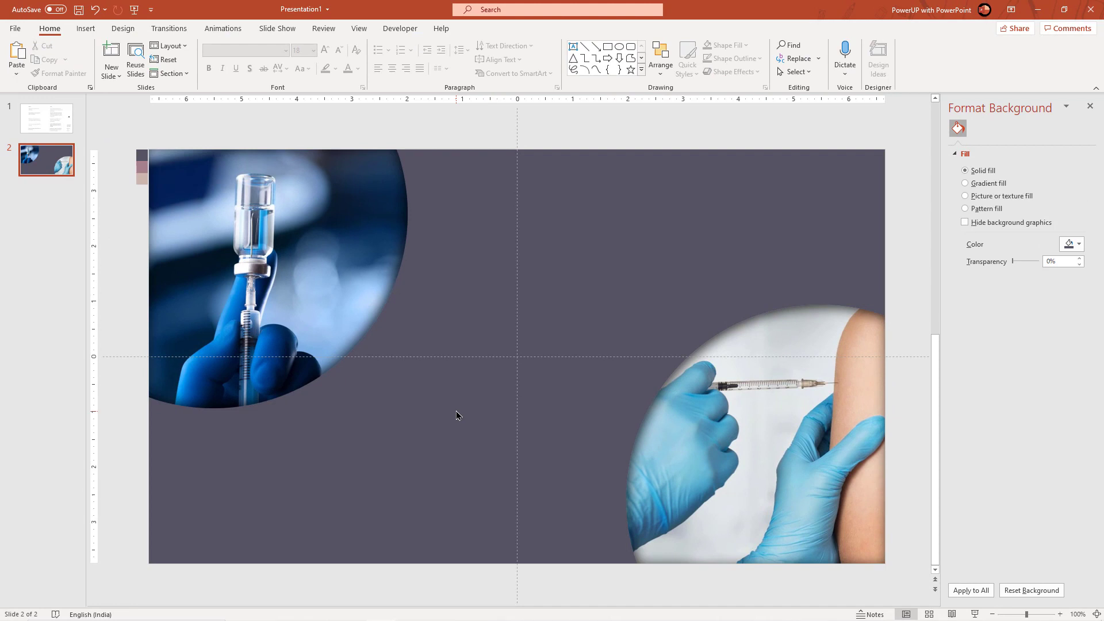
# - Add two horizontal guides, placing one 2.00 above and one 2.00 below centre
pyautogui.rightClick(446, 358)
pyautogui.click(468, 382)
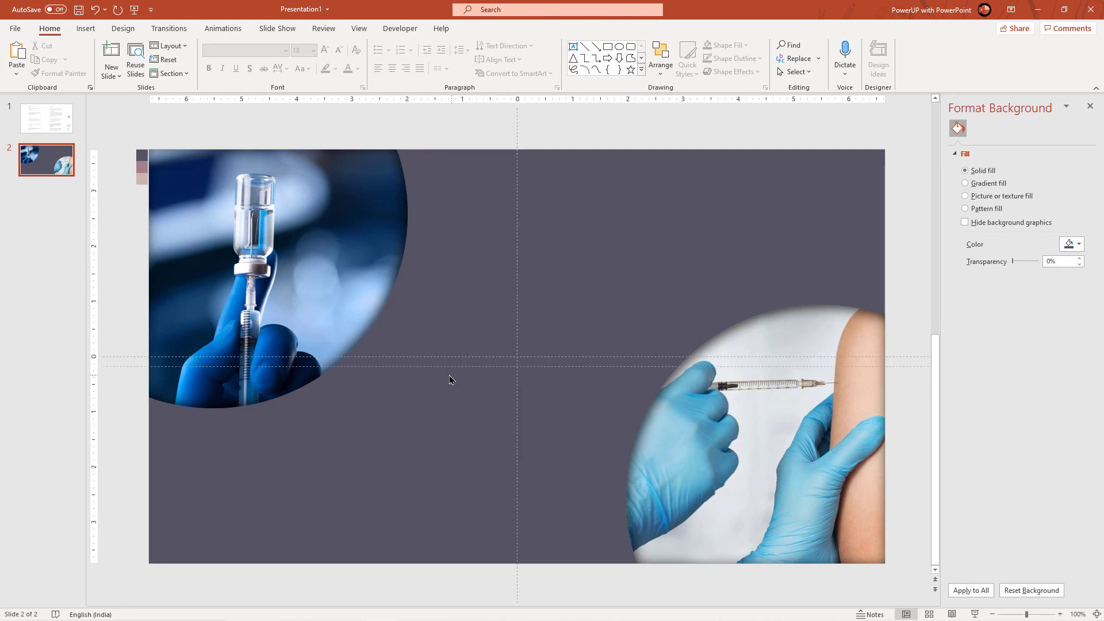
pyautogui.moveTo(447, 366); pyautogui.dragTo(441, 247)
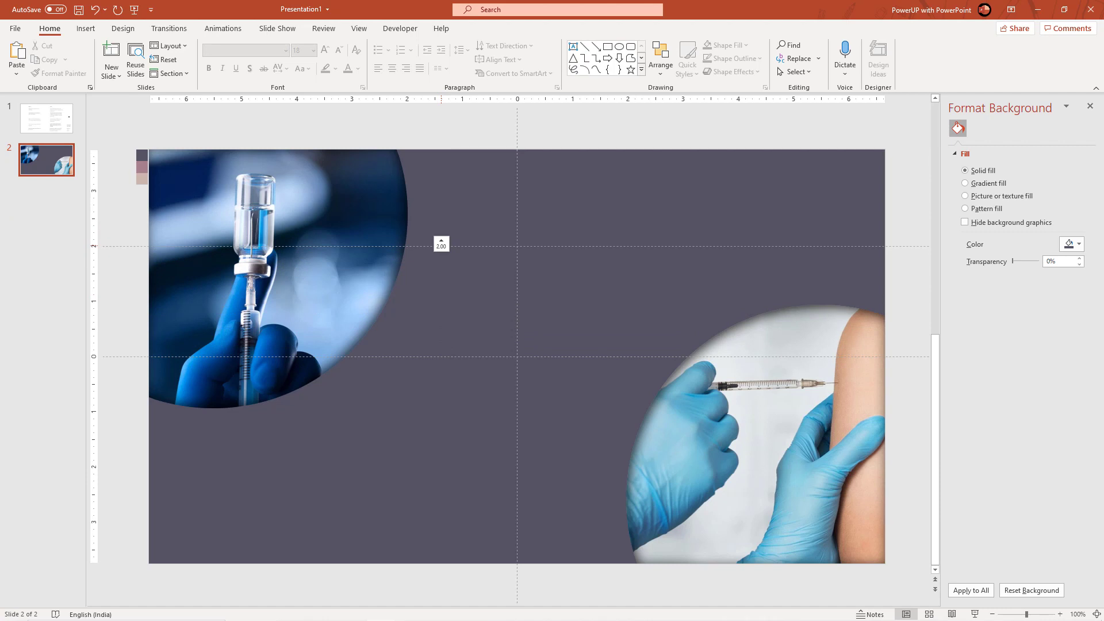
pyautogui.rightClick(443, 358)
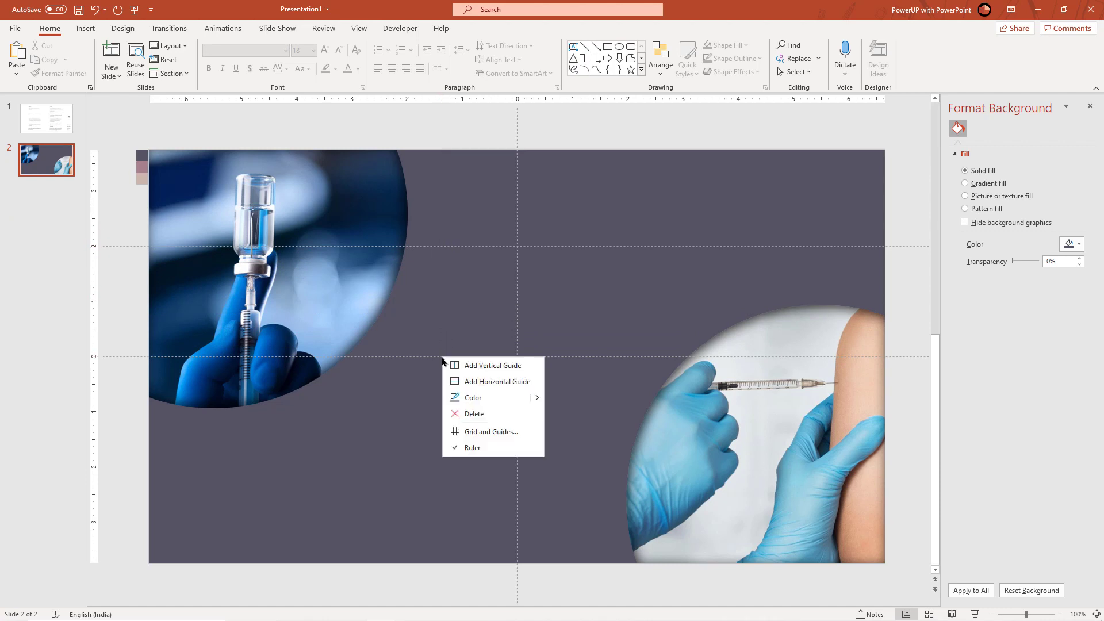
pyautogui.click(463, 377)
pyautogui.moveTo(460, 367); pyautogui.dragTo(457, 467)
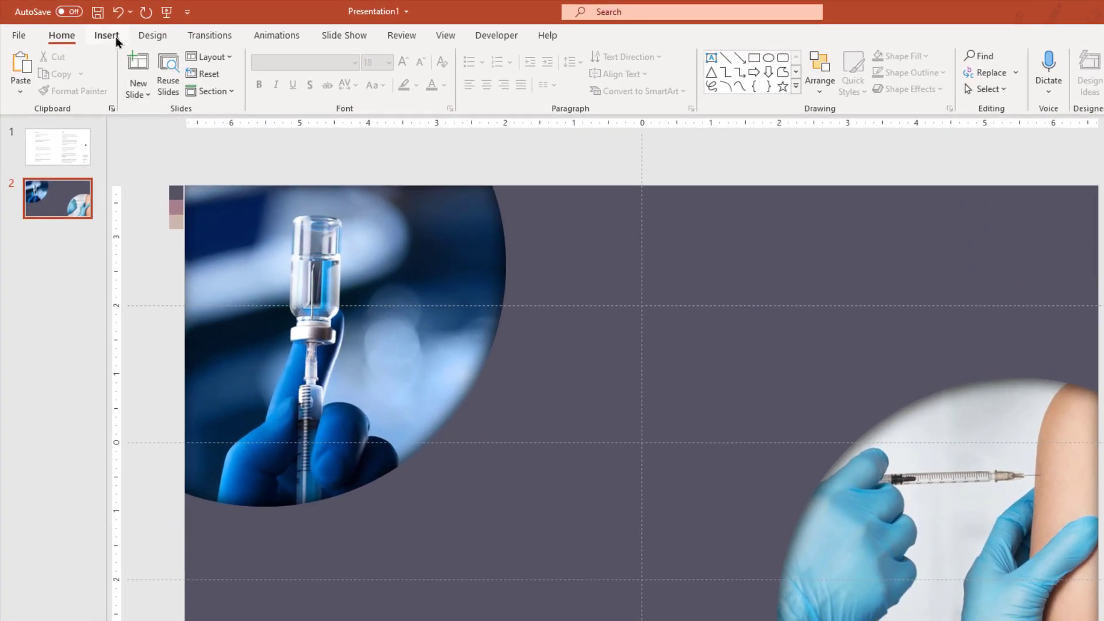
# - Draw an outline-free circle beside the vial photo, filled with the beige swatch colour
pyautogui.click(115, 38)
pyautogui.click(268, 95)
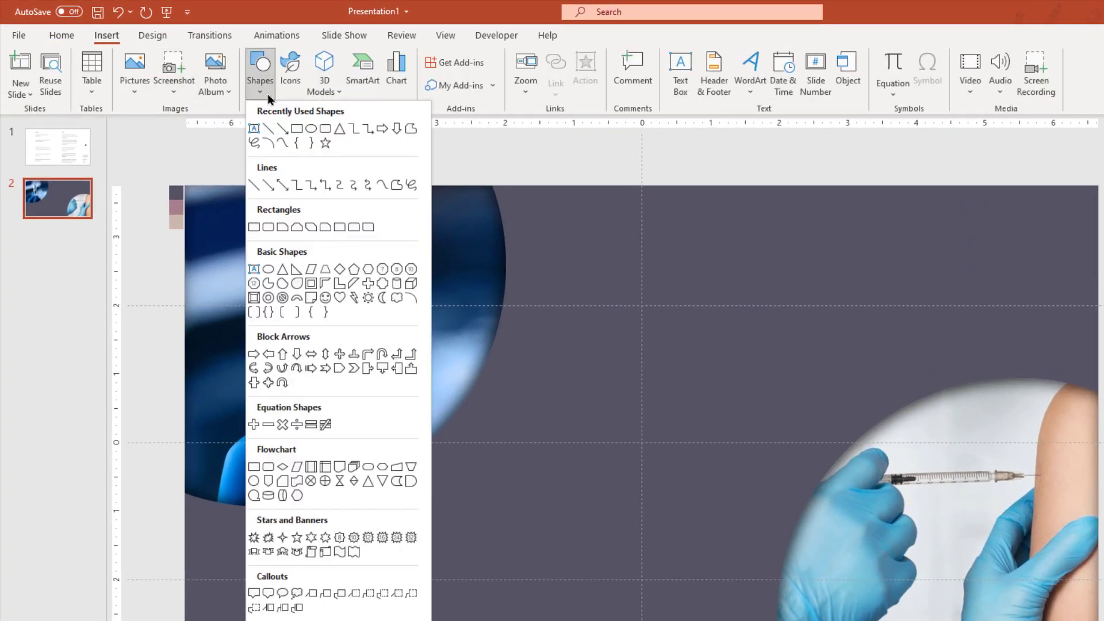
pyautogui.click(313, 130)
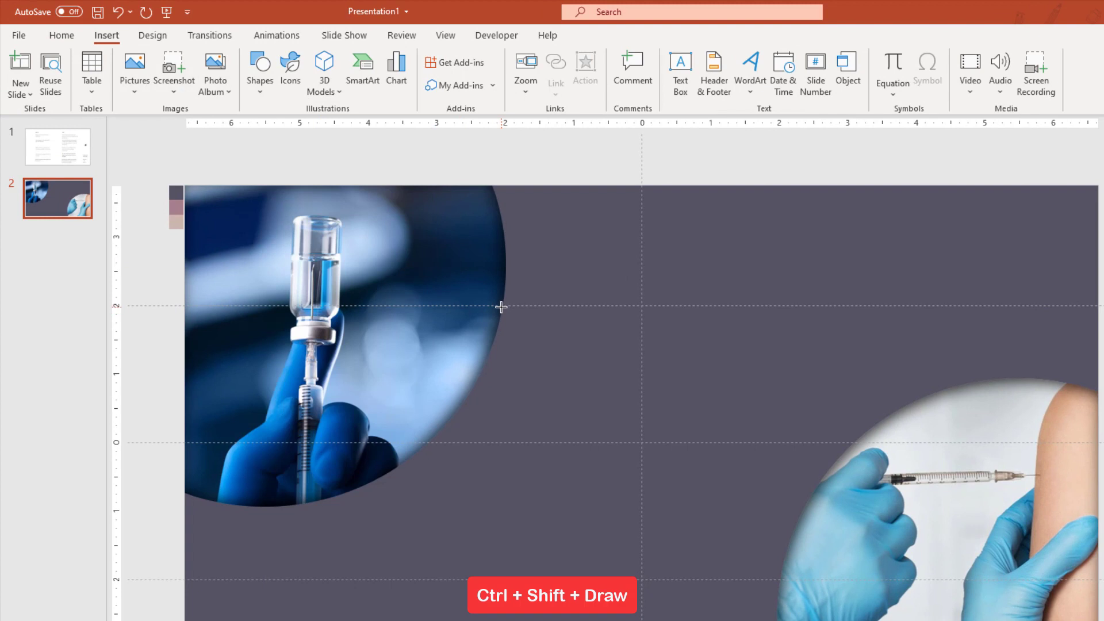
pyautogui.moveTo(502, 305)
pyautogui.mouseDown()
pyautogui.moveTo(574, 375)
pyautogui.moveTo(567, 367)
pyautogui.mouseUp()
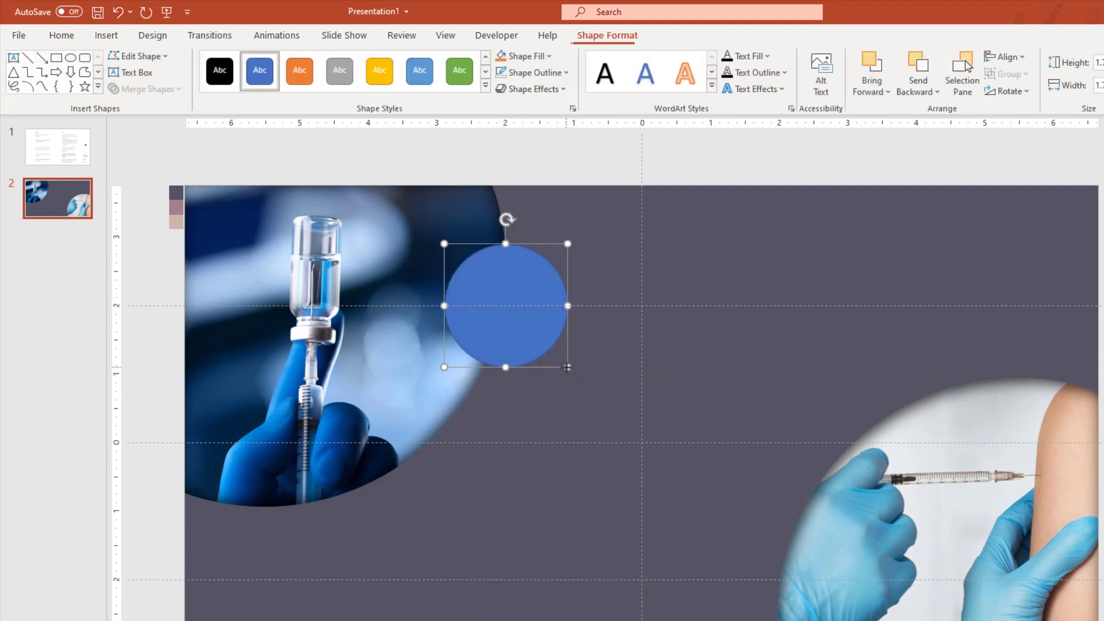
pyautogui.click(545, 73)
pyautogui.click(556, 270)
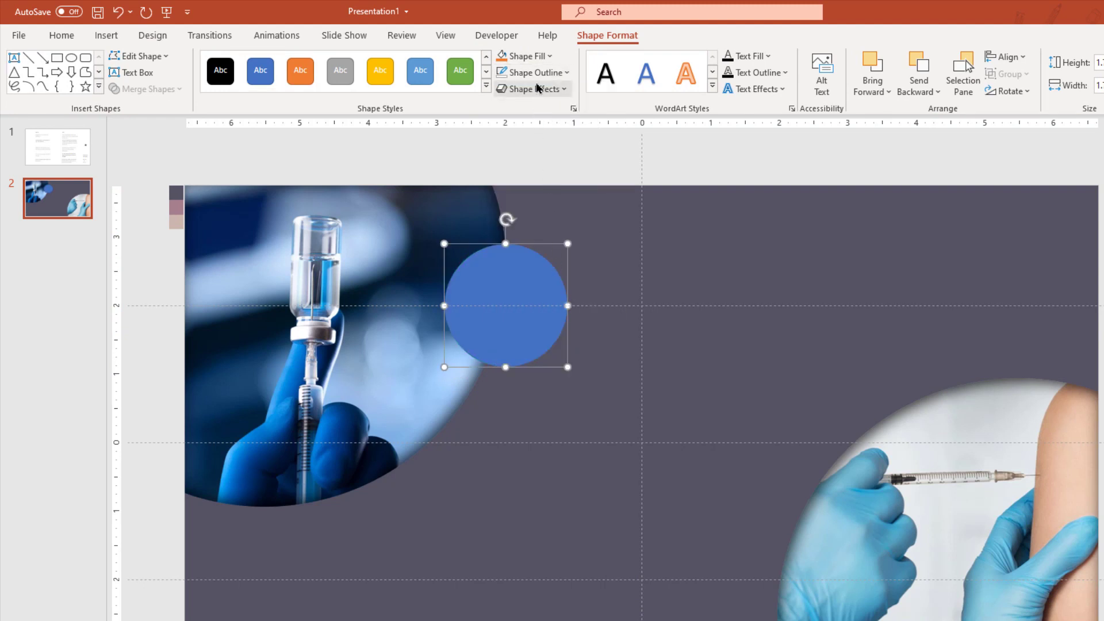
pyautogui.click(539, 57)
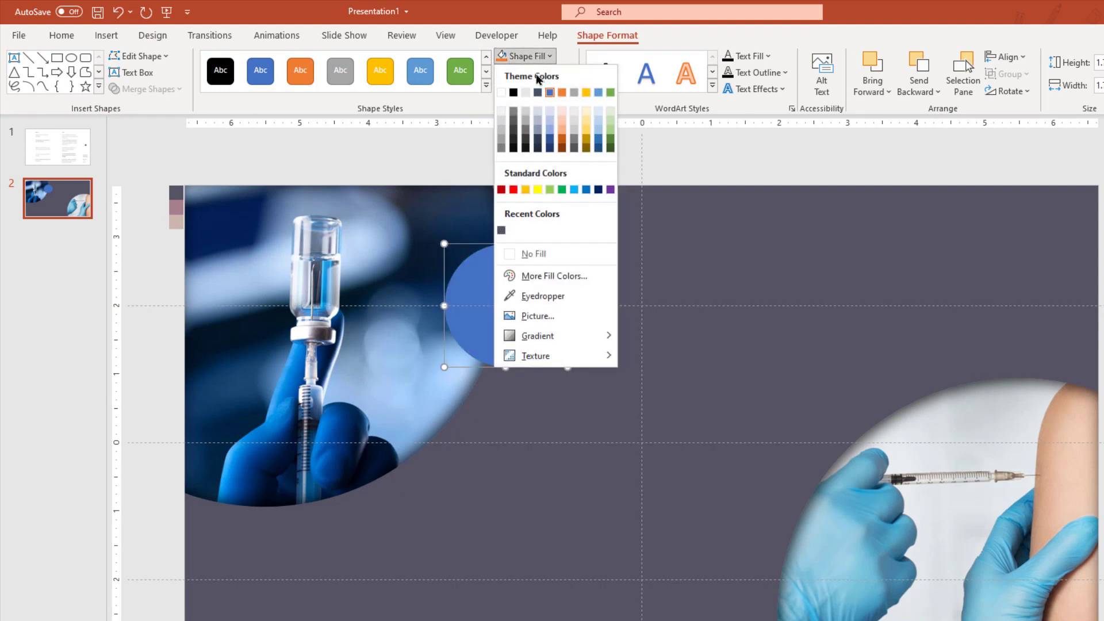
pyautogui.click(540, 294)
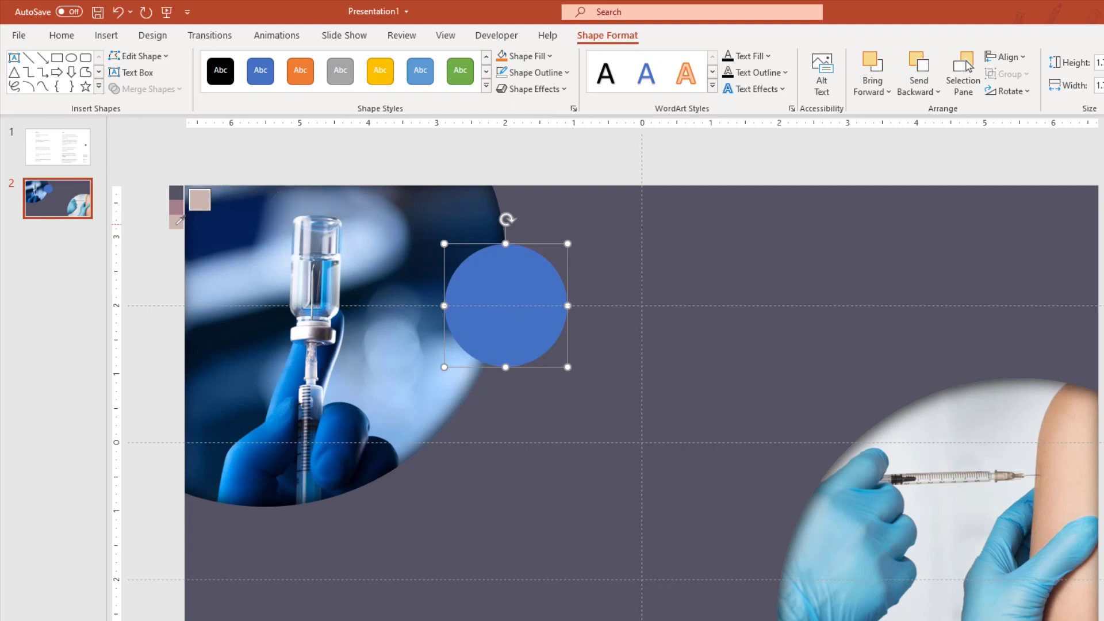
pyautogui.click(177, 223)
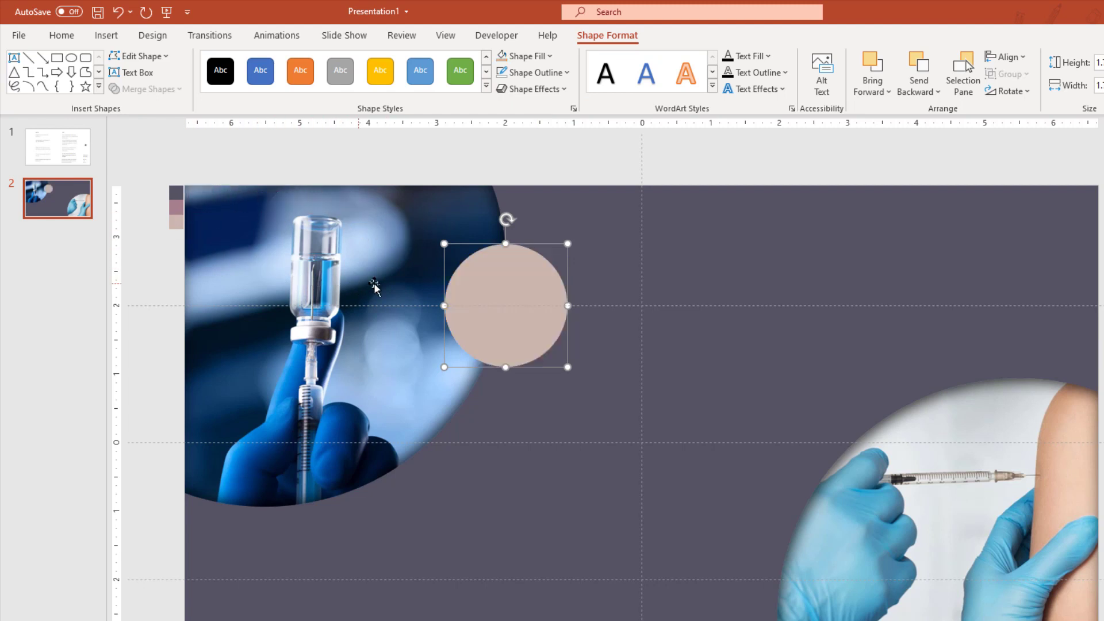
# - Duplicate the beige circle, move the copy to its right, and give it a light outline
pyautogui.hotkey('ctrl', 'd')
pyautogui.moveTo(495, 310); pyautogui.dragTo(631, 296)
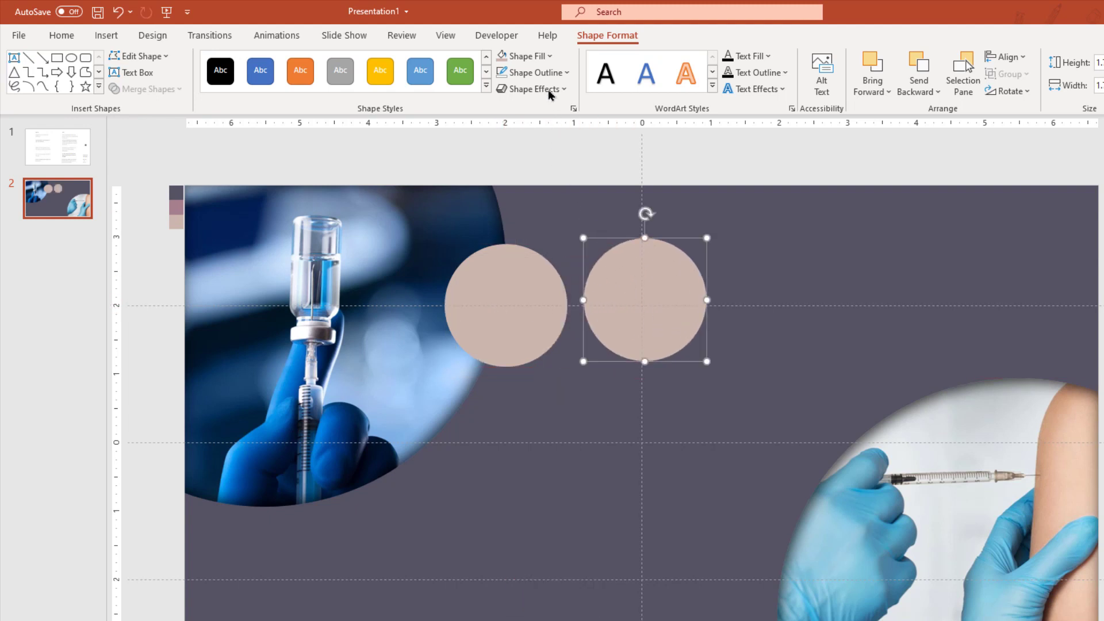
pyautogui.click(532, 73)
pyautogui.click(500, 115)
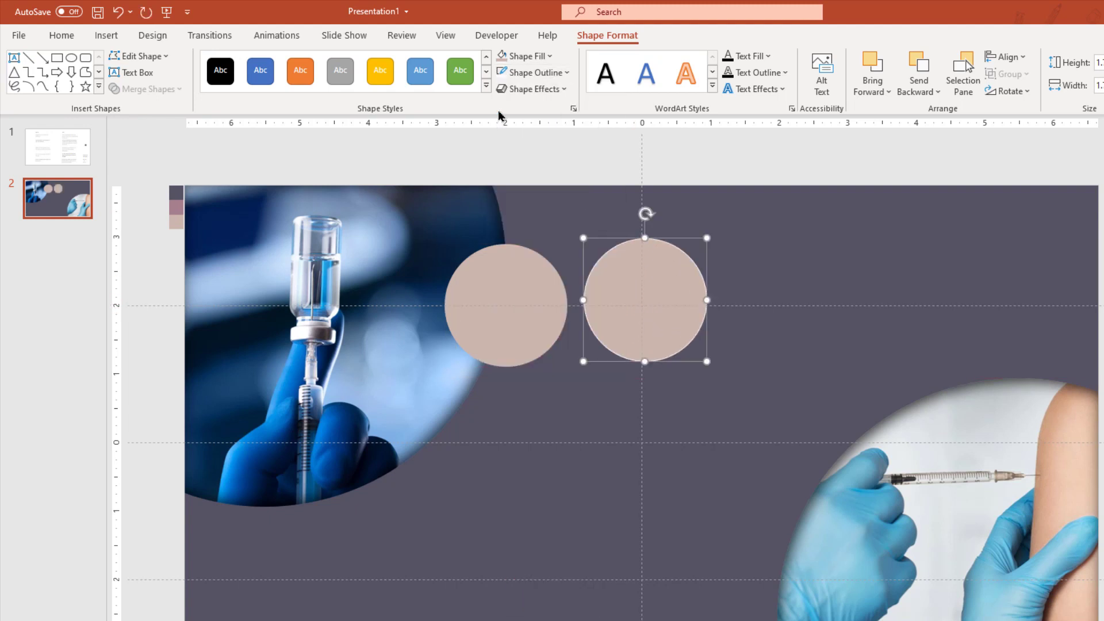
# - Make the copy a no-fill, 1½ pt dash-dot ring and set it around the beige circle
pyautogui.click(528, 56)
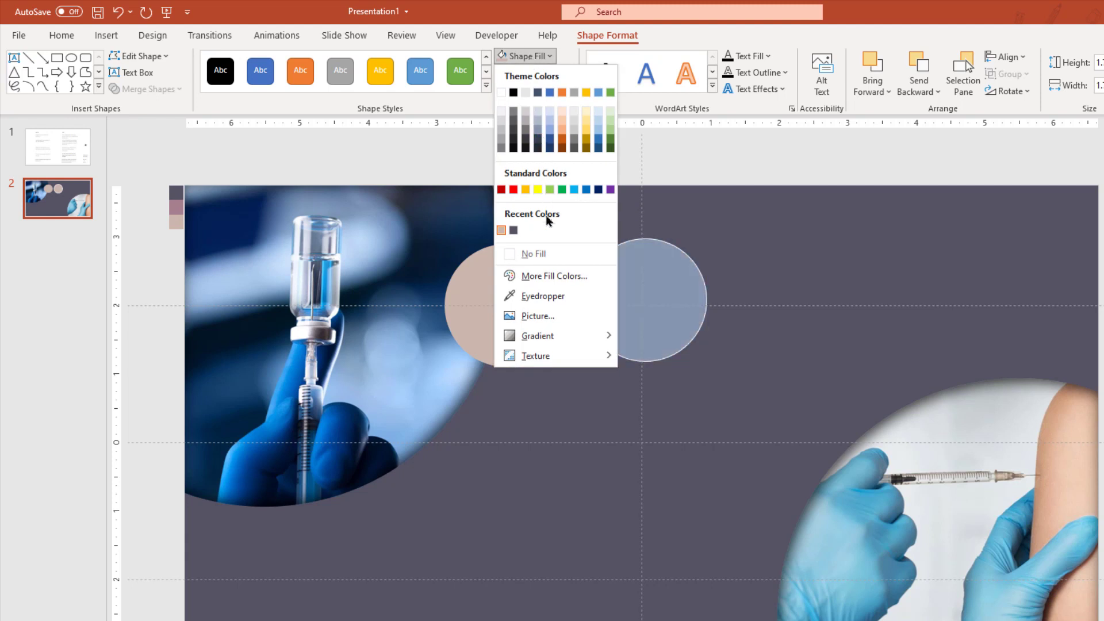
pyautogui.click(541, 255)
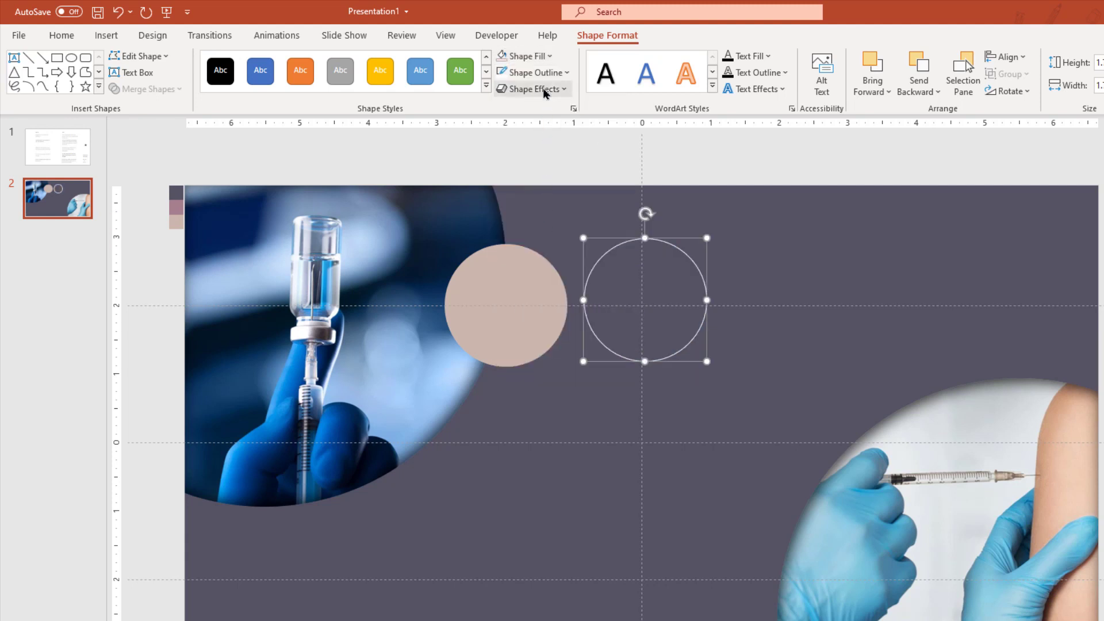
pyautogui.click(544, 74)
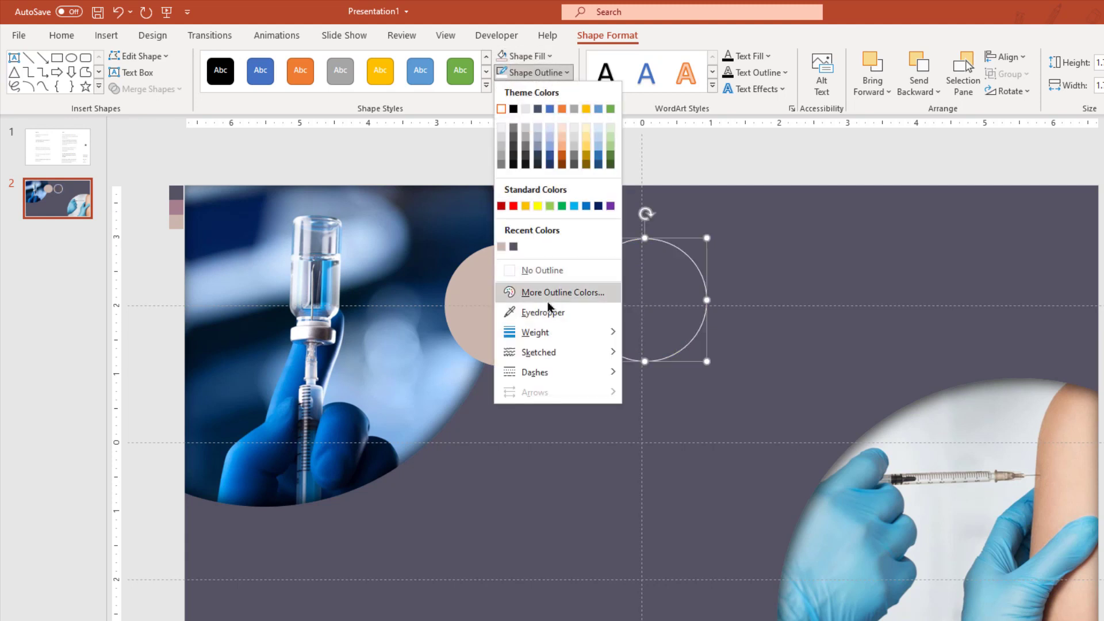
pyautogui.moveTo(551, 333)
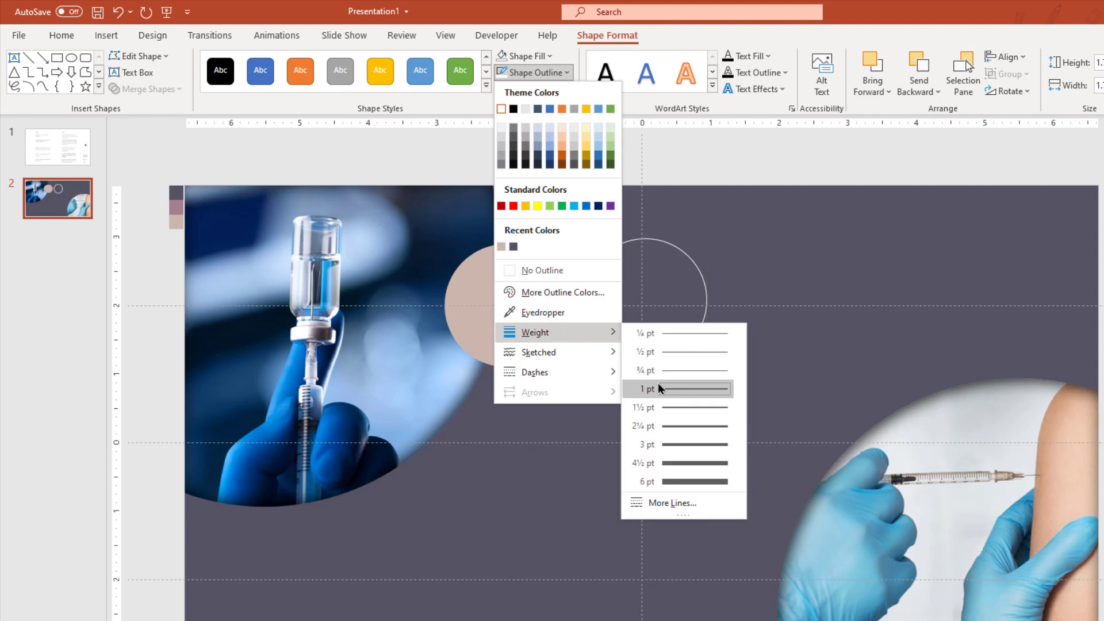
pyautogui.click(668, 407)
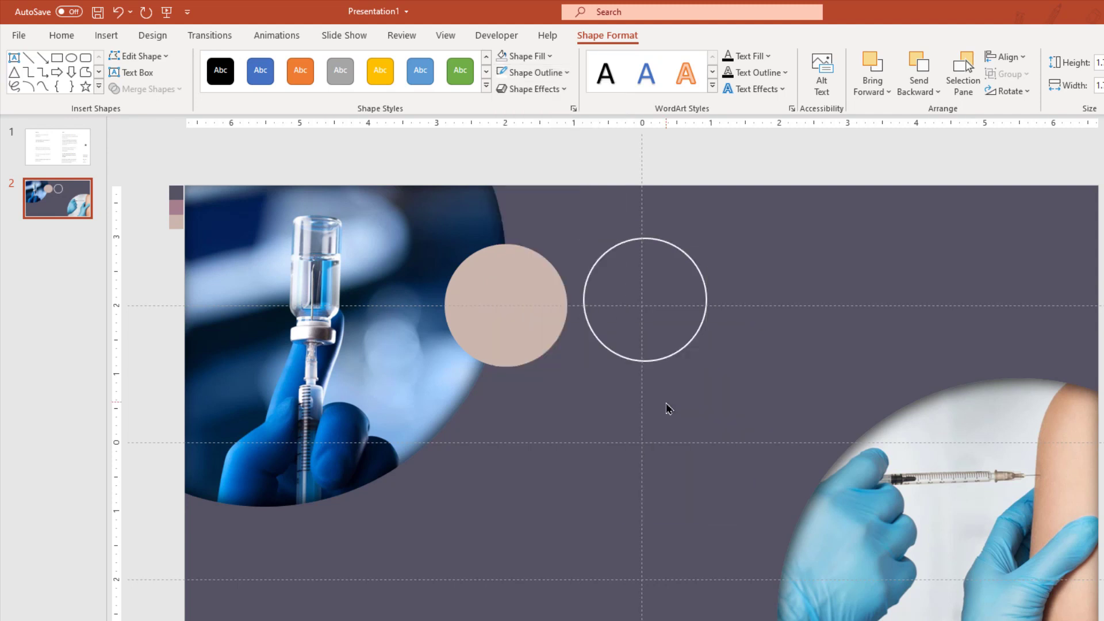
pyautogui.click(545, 73)
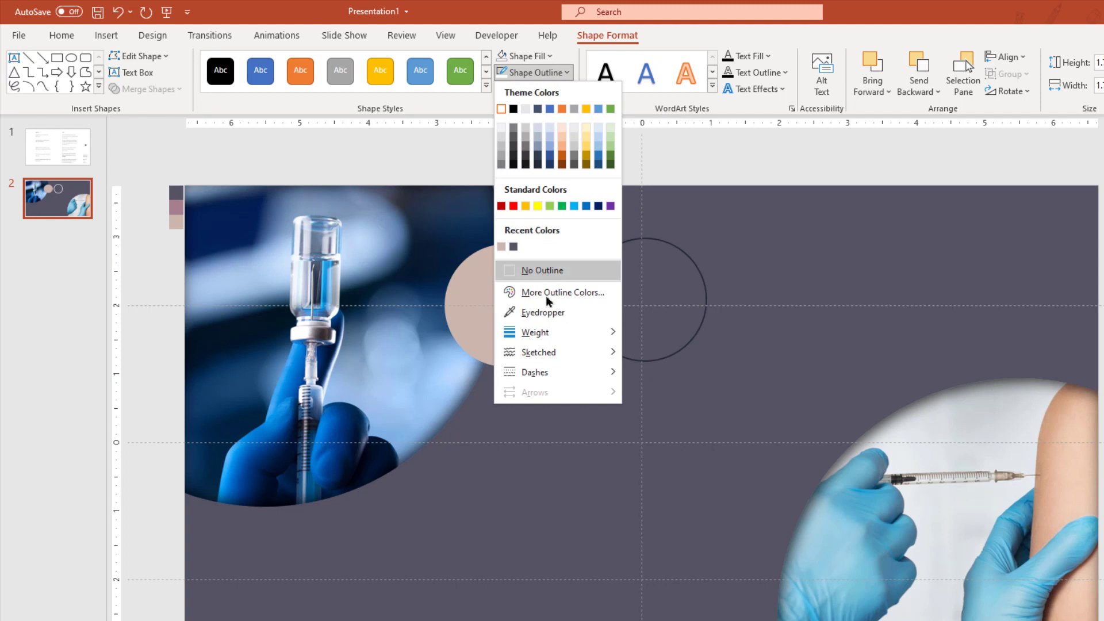
pyautogui.moveTo(546, 371)
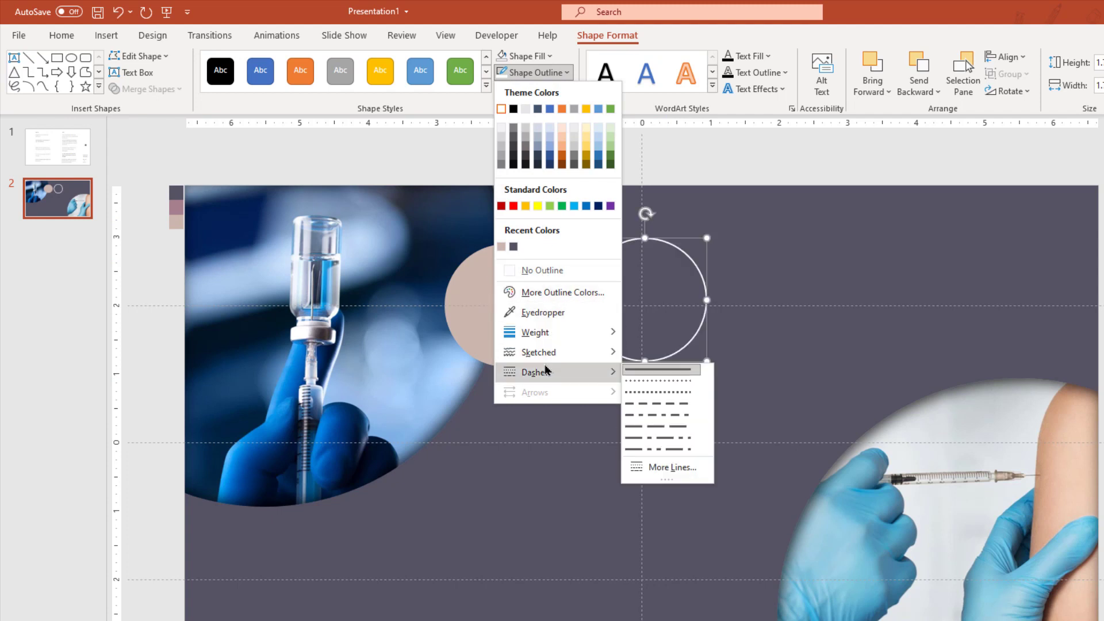
pyautogui.click(642, 415)
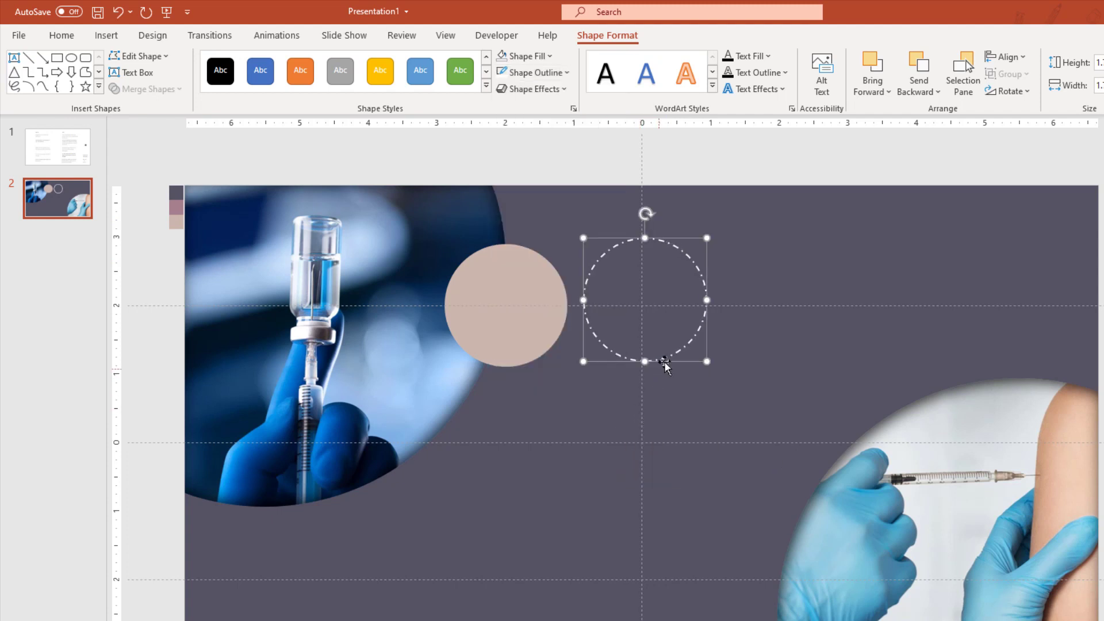
pyautogui.moveTo(668, 361)
pyautogui.mouseDown()
pyautogui.moveTo(527, 368)
pyautogui.moveTo(576, 372)
pyautogui.mouseUp()
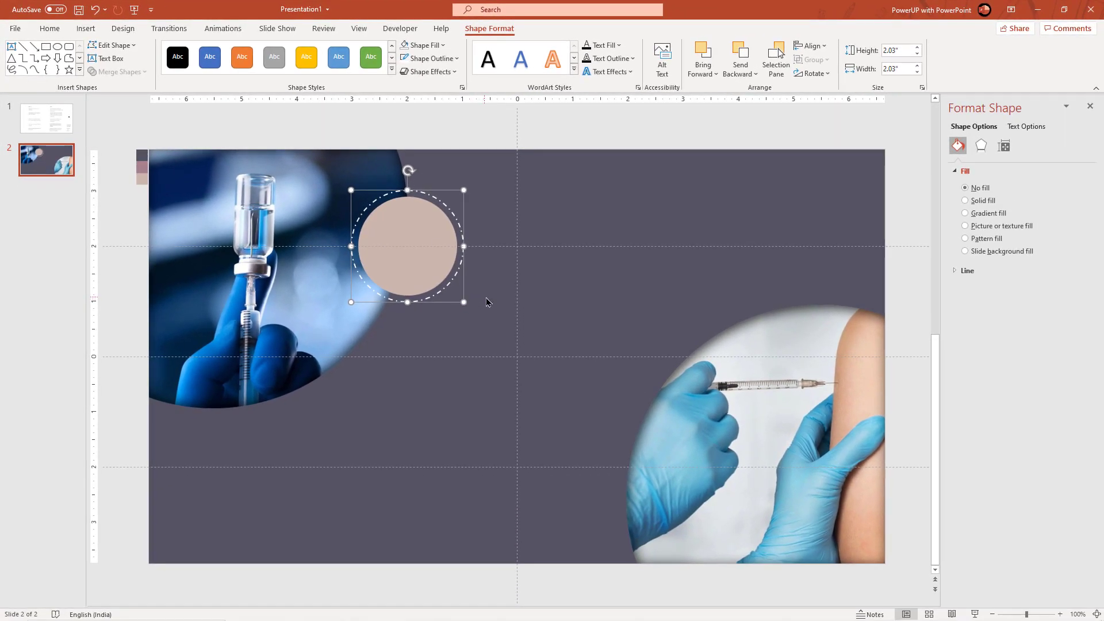
# - Give the beige inner circle a centred outer shadow with 20% transparency and 20 pt blur
pyautogui.click(488, 298)
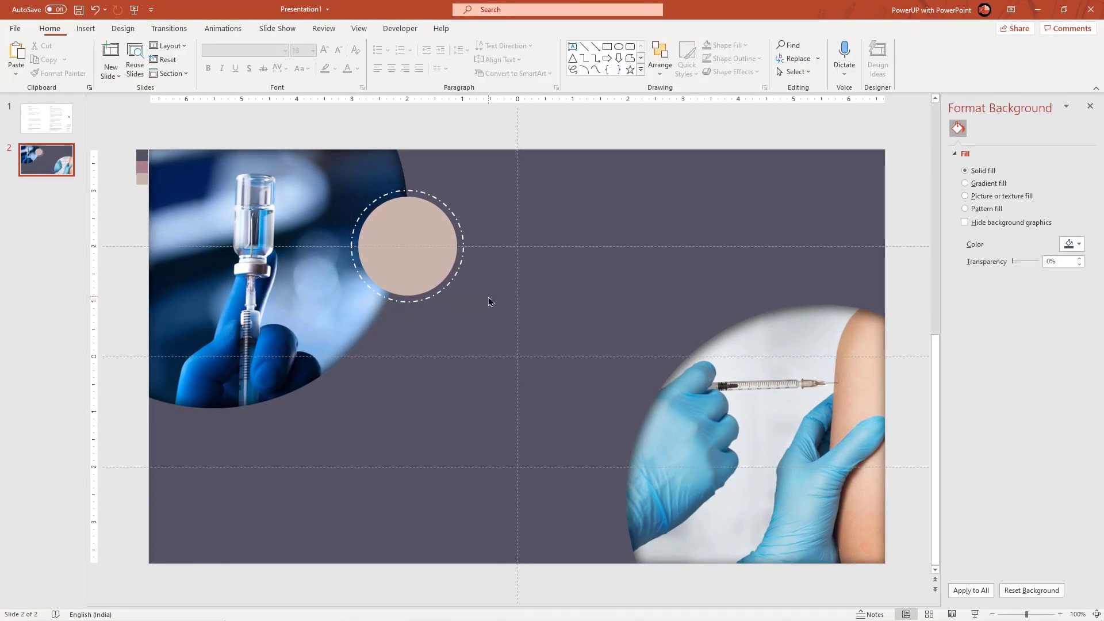
pyautogui.click(435, 241)
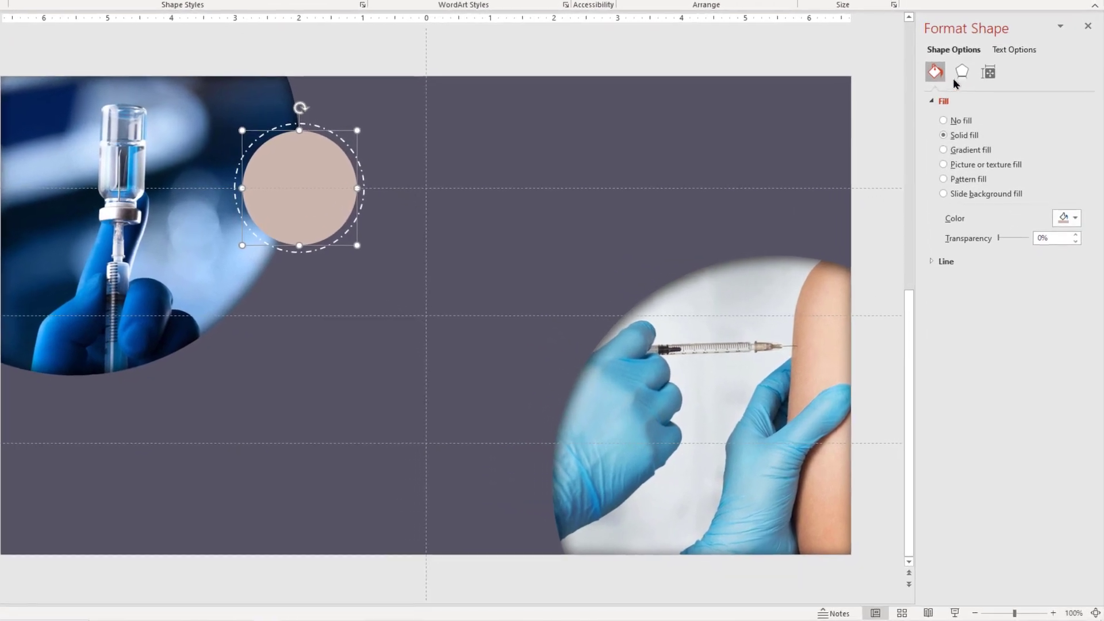
pyautogui.click(981, 146)
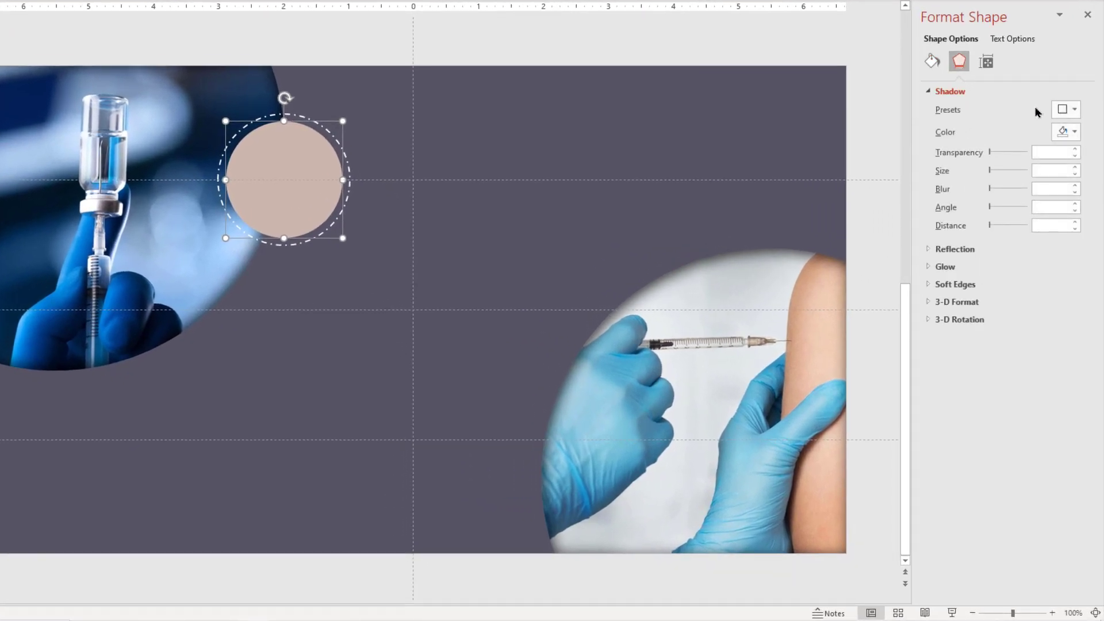
pyautogui.click(1067, 110)
pyautogui.click(1044, 262)
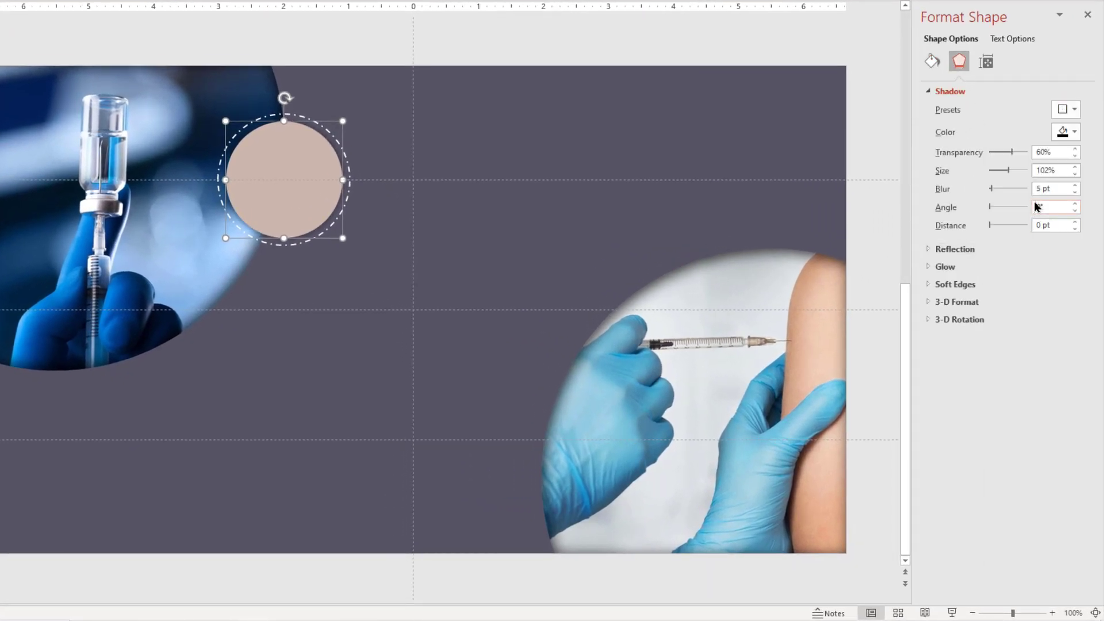
pyautogui.moveTo(1052, 151); pyautogui.dragTo(1036, 188)
pyautogui.write('2')
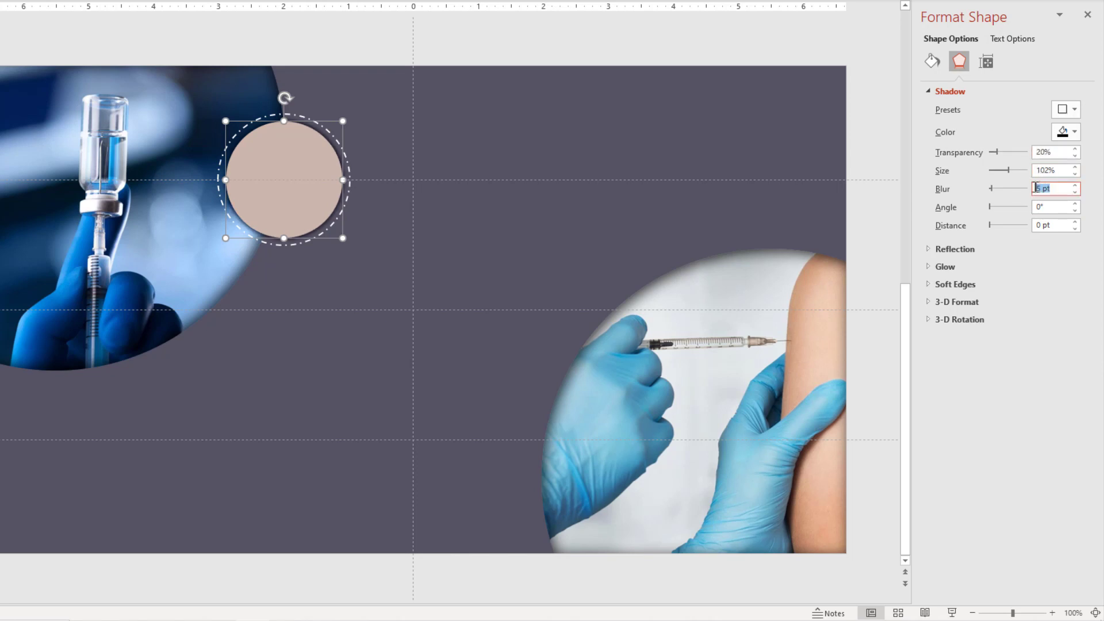
pyautogui.write('20')
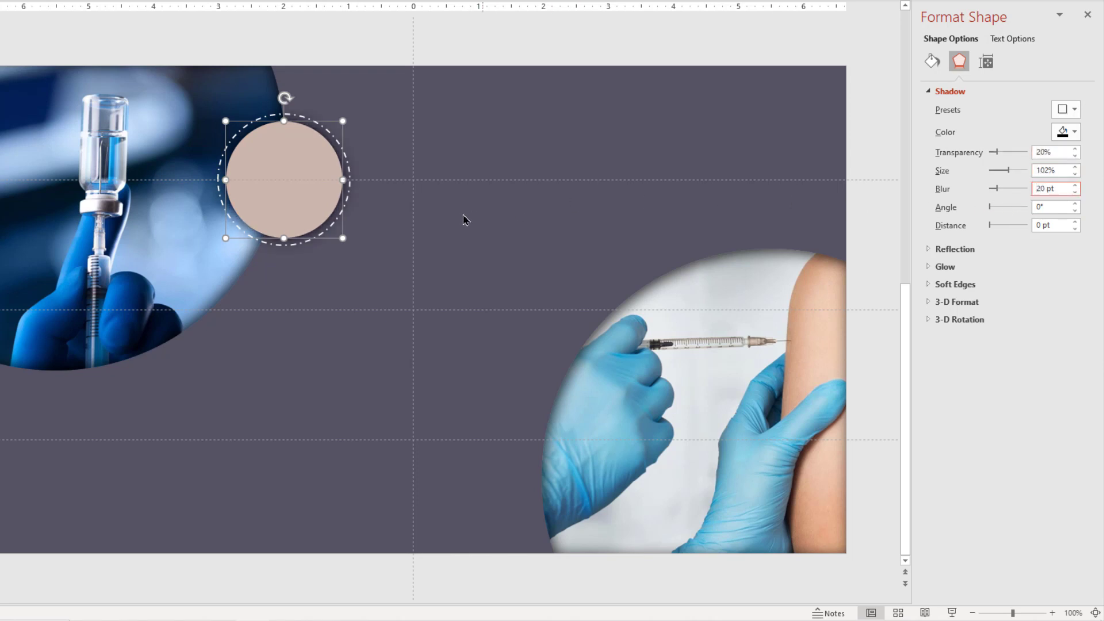
# - Check the shadow, then select the beige circle together with its dashed ring
pyautogui.click(463, 219)
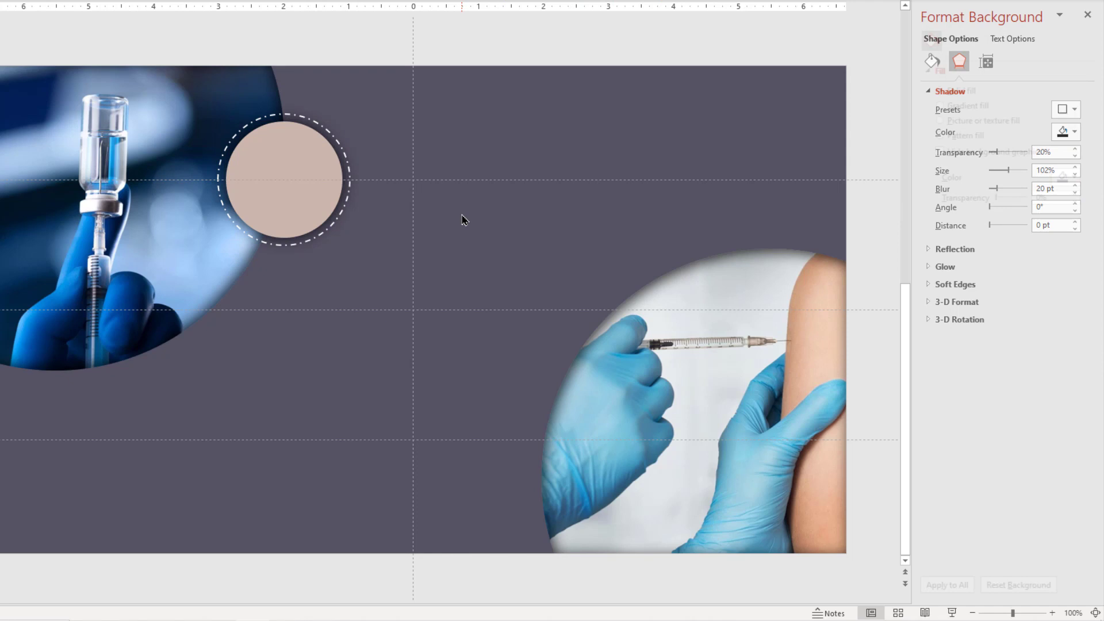
pyautogui.click(336, 144)
pyautogui.keyDown('ctrl'); pyautogui.click(274, 185); pyautogui.keyUp('ctrl')
# - Duplicate the circle pair near the lower photo; paste slide 1's MYTH and FACT headings at lower left
pyautogui.moveTo(274, 183); pyautogui.dragTo(533, 441)
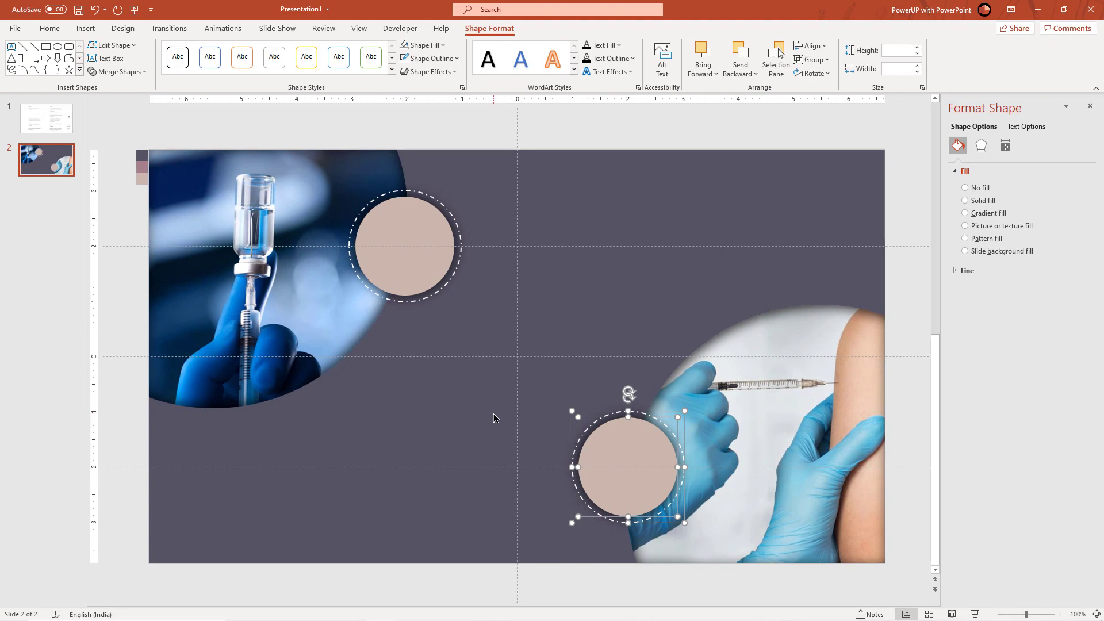
pyautogui.click(386, 381)
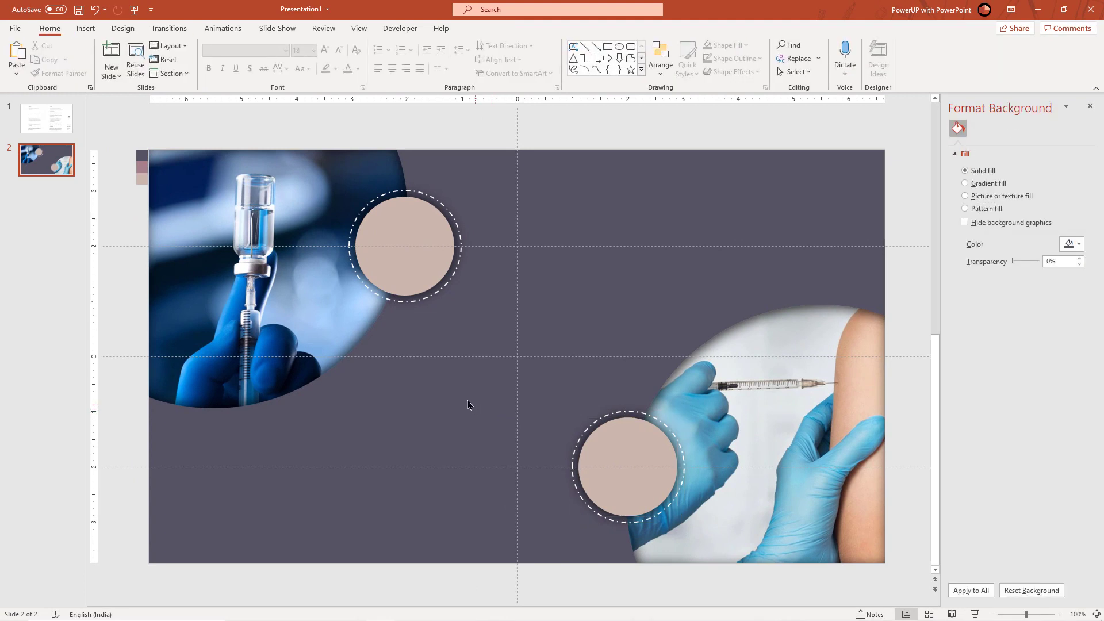
pyautogui.click(73, 128)
pyautogui.click(305, 193)
pyautogui.keyDown('shift'); pyautogui.click(577, 190); pyautogui.keyUp('shift')
pyautogui.hotkey('ctrl', 'c')
pyautogui.click(46, 160)
pyautogui.hotkey('ctrl', 'v')
pyautogui.moveTo(582, 199); pyautogui.dragTo(496, 495)
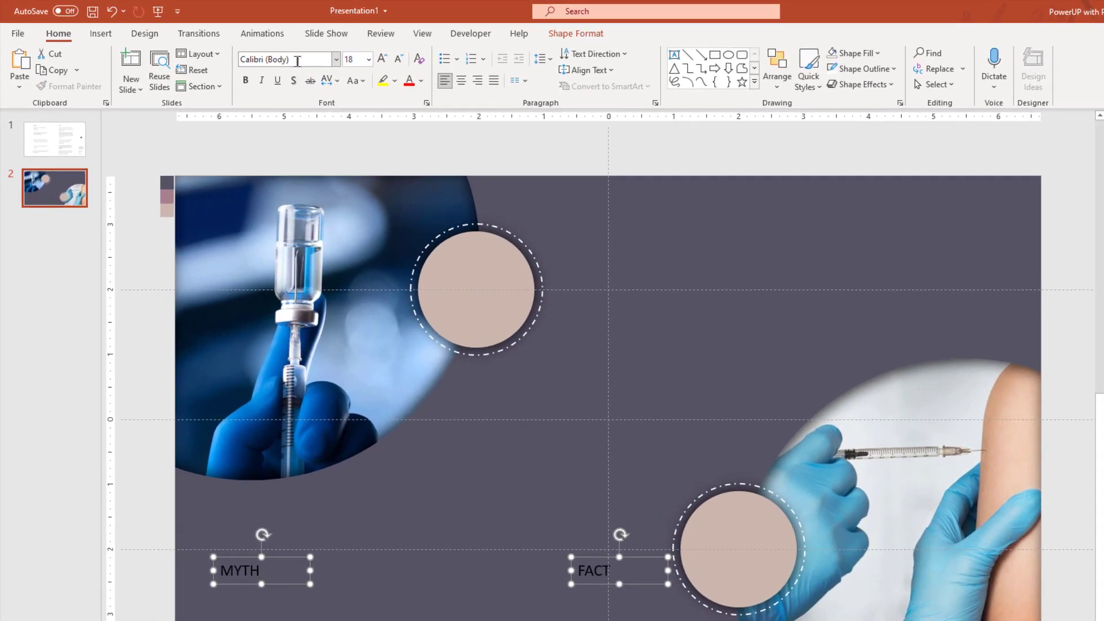
# - Format the MYTH and FACT headings as white, centred Rajdhani bold at 40 pt
pyautogui.click(253, 56)
pyautogui.write('Rajdhani bold')
pyautogui.press('Return')
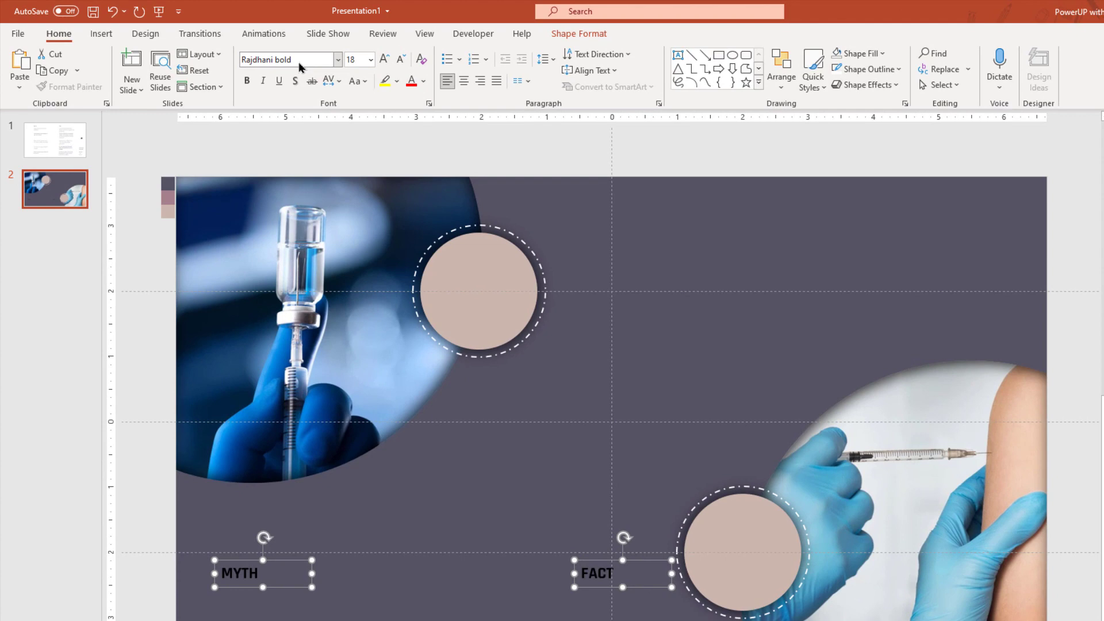
pyautogui.click(424, 82)
pyautogui.click(413, 118)
pyautogui.click(387, 58)
pyautogui.click(387, 59)
pyautogui.click(387, 59)
pyautogui.click(386, 59)
pyautogui.click(386, 59)
pyautogui.click(386, 59)
pyautogui.click(464, 80)
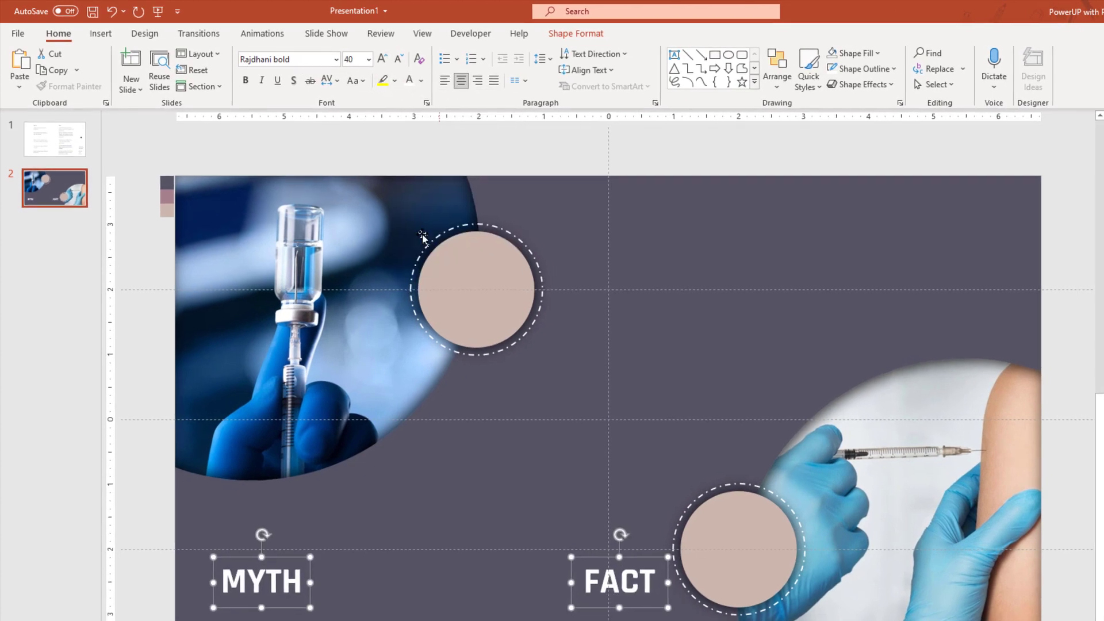
# - Move MYTH into the upper beige circle and FACT into the lower circle
pyautogui.click(352, 557)
pyautogui.click(270, 540)
pyautogui.moveTo(269, 540); pyautogui.dragTo(457, 280)
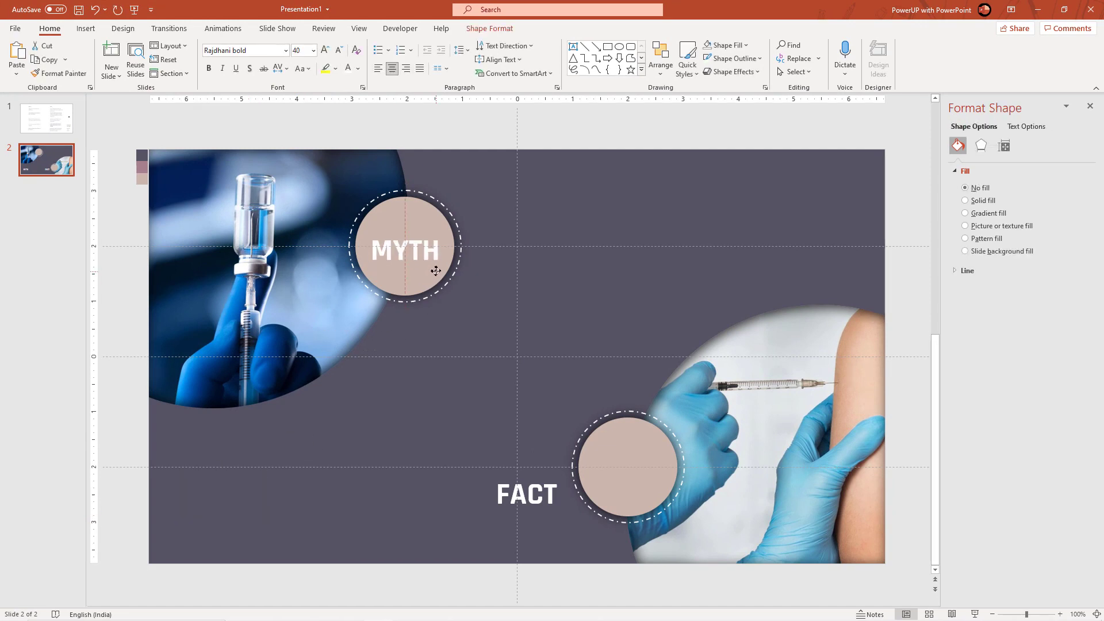
pyautogui.moveTo(531, 514); pyautogui.dragTo(638, 487)
pyautogui.click(416, 436)
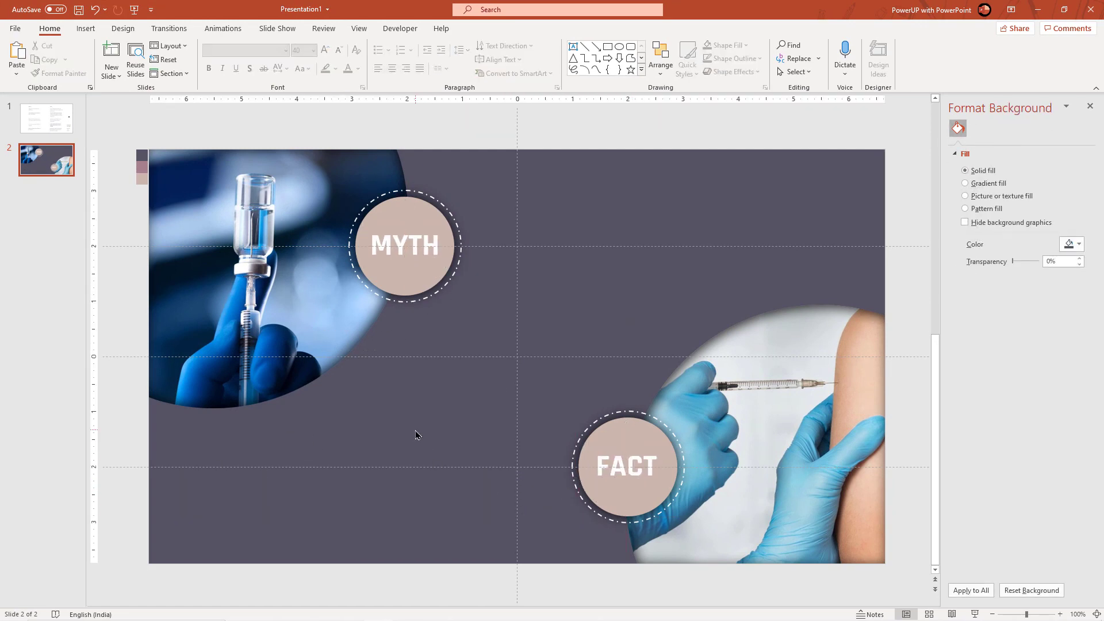
# - Copy the first myth and fact statements from slide 1 to the bottom of slide 2
pyautogui.click(46, 118)
pyautogui.click(299, 241)
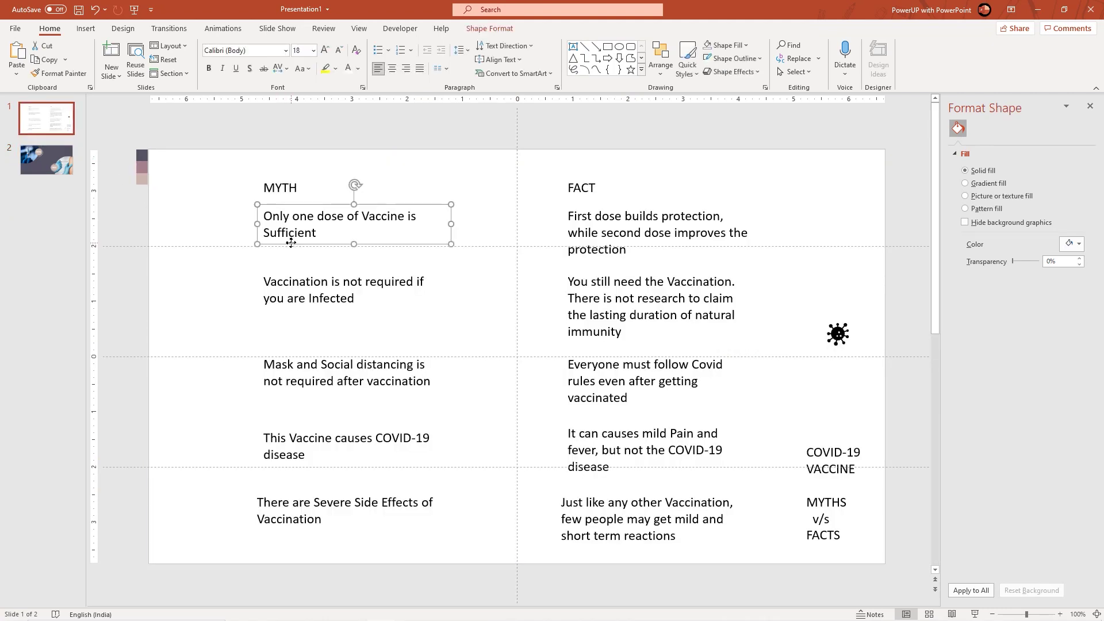
pyautogui.keyDown('shift'); pyautogui.click(584, 261); pyautogui.keyUp('shift')
pyautogui.hotkey('ctrl', 'c')
pyautogui.press('pagedown')
pyautogui.hotkey('ctrl', 'v')
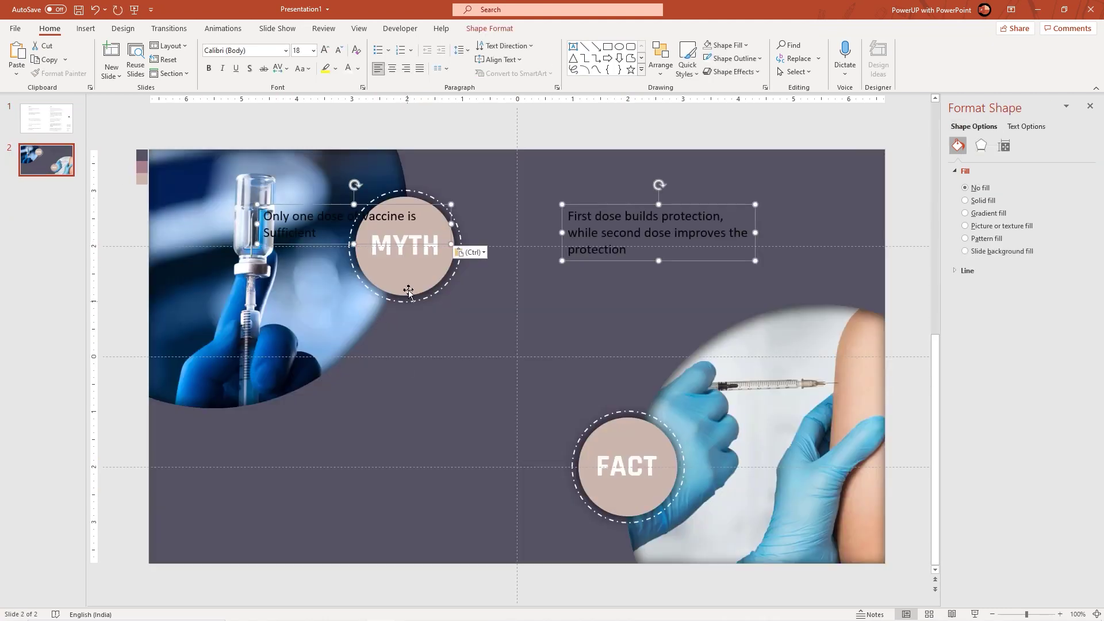
pyautogui.moveTo(440, 206); pyautogui.dragTo(329, 475)
pyautogui.click(445, 347)
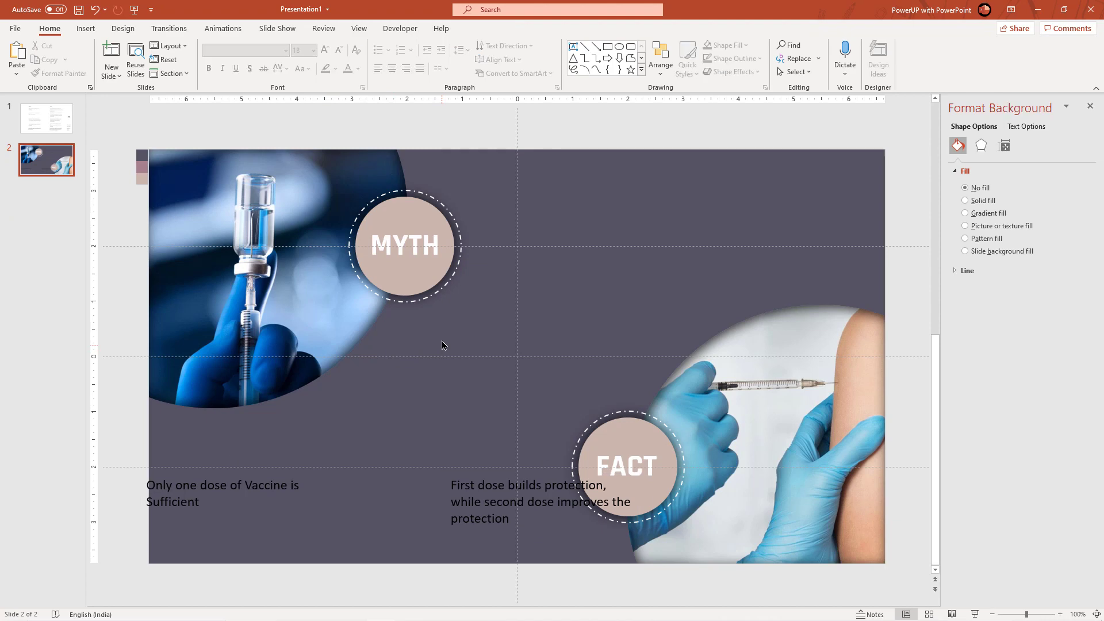
# - Apply the MYTH label's formatting to both statements with Format Painter and set them to 32 pt
pyautogui.click(425, 266)
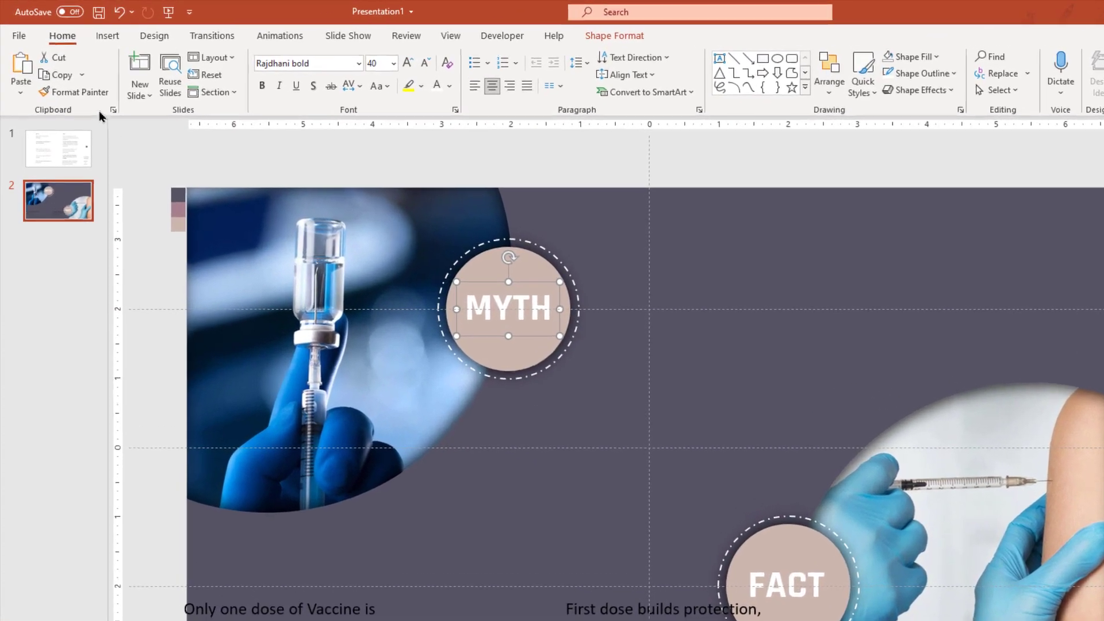
pyautogui.click(61, 76)
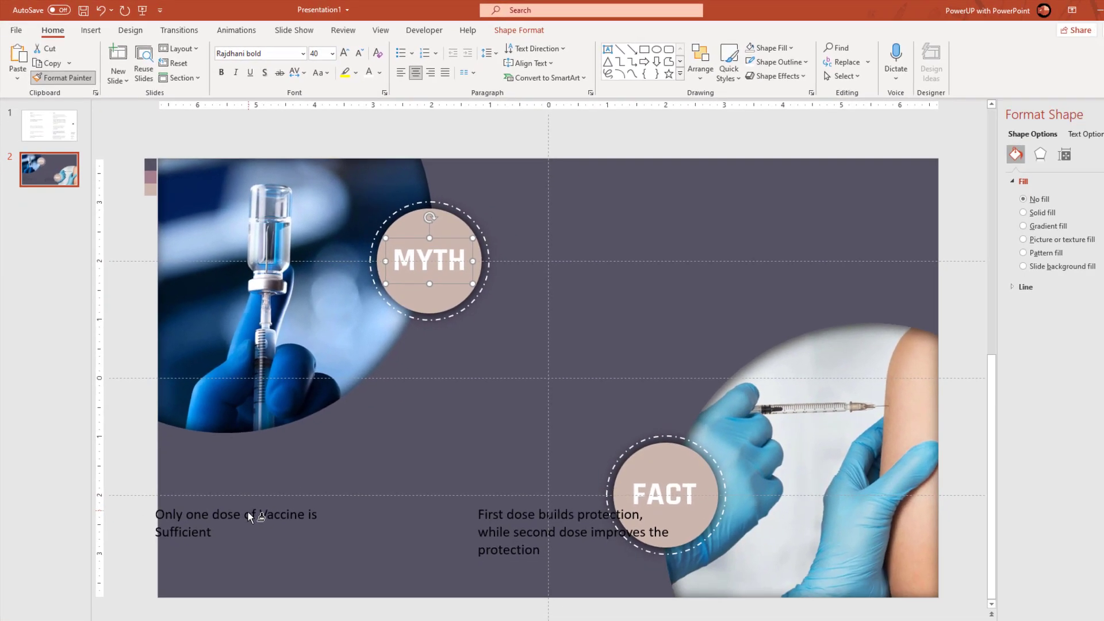
pyautogui.click(249, 517)
pyautogui.click(507, 486)
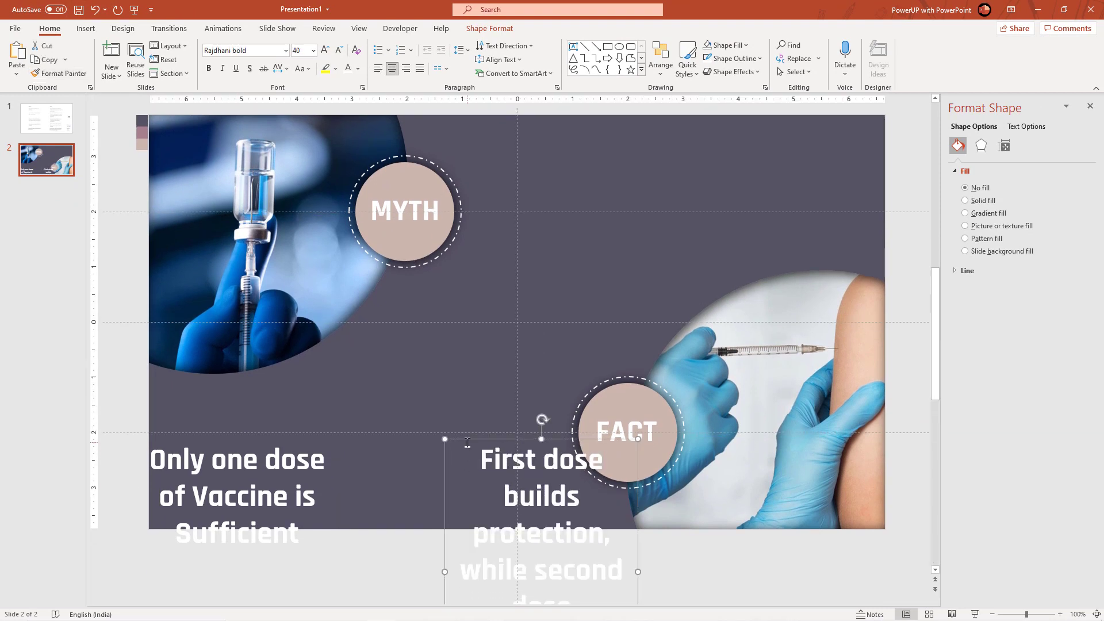
pyautogui.keyDown('shift'); pyautogui.click(309, 460); pyautogui.keyUp('shift')
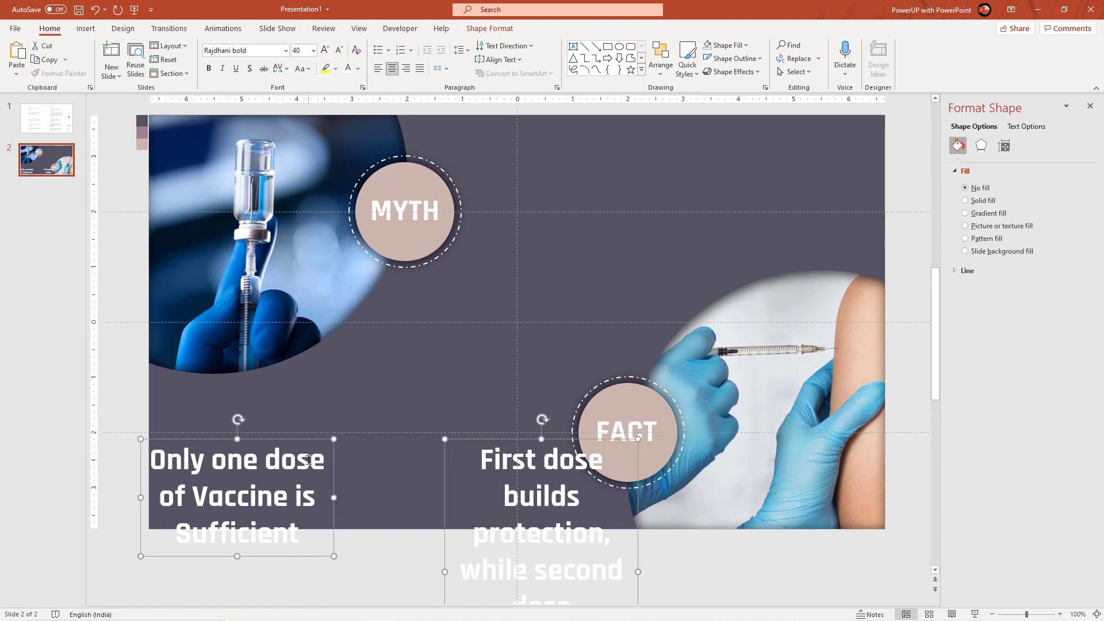
pyautogui.click(340, 50)
pyautogui.click(340, 50)
pyautogui.click(382, 377)
# - Place the myth statement, widened and left-aligned, beside the MYTH circle
pyautogui.click(324, 468)
pyautogui.moveTo(324, 467); pyautogui.dragTo(739, 217)
pyautogui.click(378, 69)
pyautogui.moveTo(592, 236); pyautogui.dragTo(616, 244)
# - Place the fact statement, widened and right-aligned, beside the FACT circle
pyautogui.moveTo(512, 442); pyautogui.dragTo(404, 357)
pyautogui.click(406, 70)
pyautogui.moveTo(342, 471); pyautogui.dragTo(215, 470)
pyautogui.moveTo(421, 486); pyautogui.dragTo(447, 517)
pyautogui.click(450, 516)
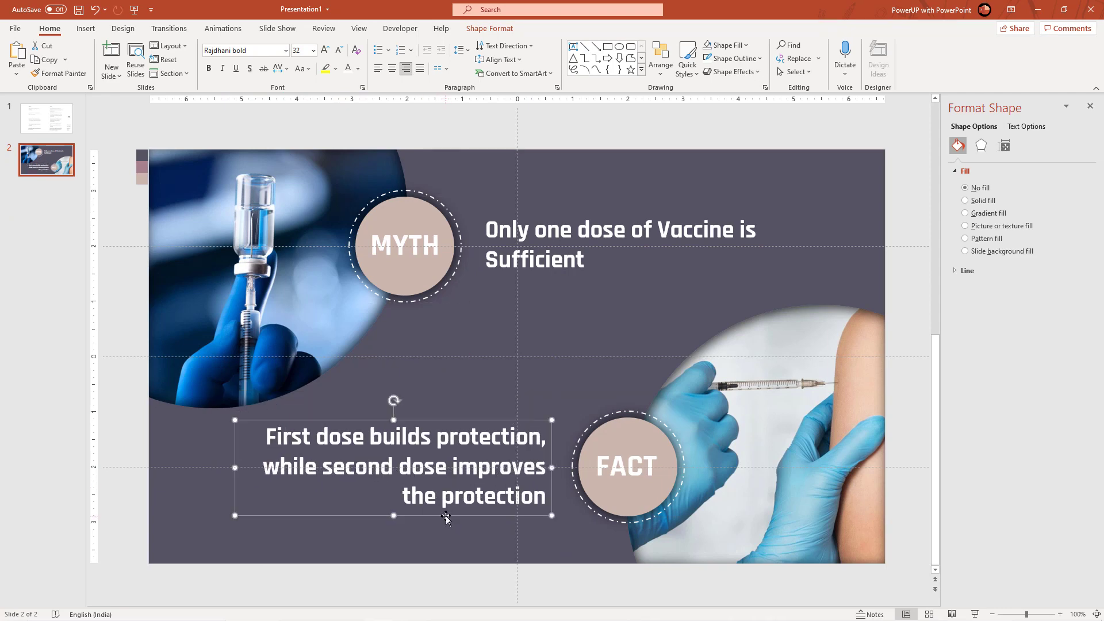
pyautogui.click(458, 535)
# - Bring the virus icon from the myth/fact table slide onto slide 2
pyautogui.click(68, 125)
pyautogui.click(837, 339)
pyautogui.click(46, 160)
pyautogui.hotkey('ctrl', 'v')
# - Move the virus icon to the slide middle and fill it mauve-pink with the eyedropper
pyautogui.moveTo(846, 340); pyautogui.dragTo(584, 325)
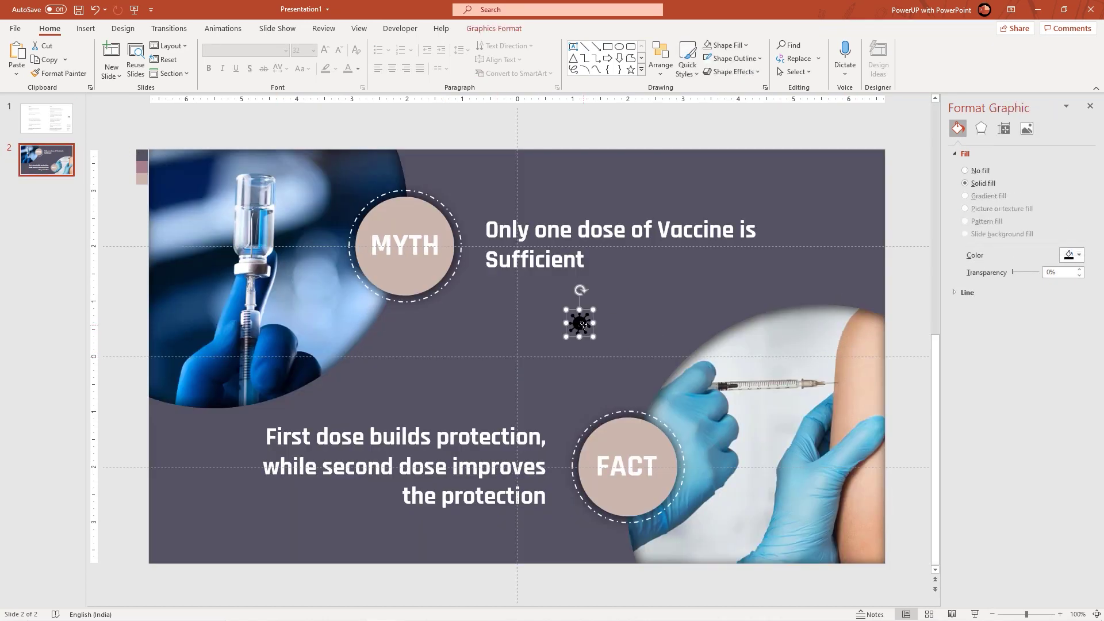
pyautogui.click(486, 33)
pyautogui.click(343, 45)
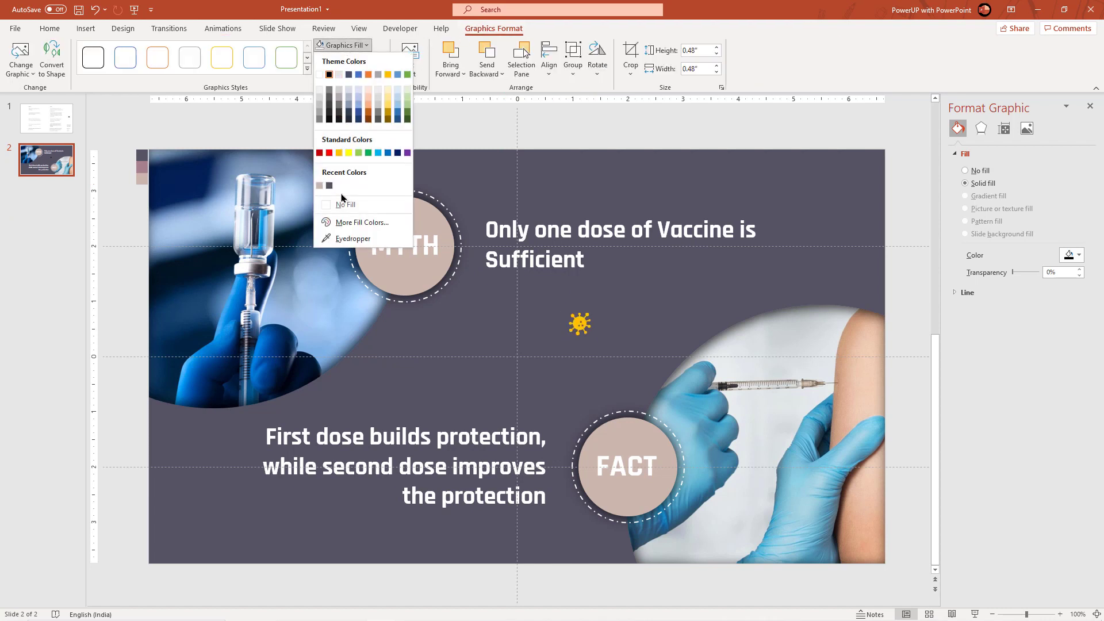
pyautogui.click(352, 238)
pyautogui.click(146, 166)
# - Duplicate the virus icon several times and scatter the copies across the background
pyautogui.moveTo(587, 327); pyautogui.dragTo(495, 331)
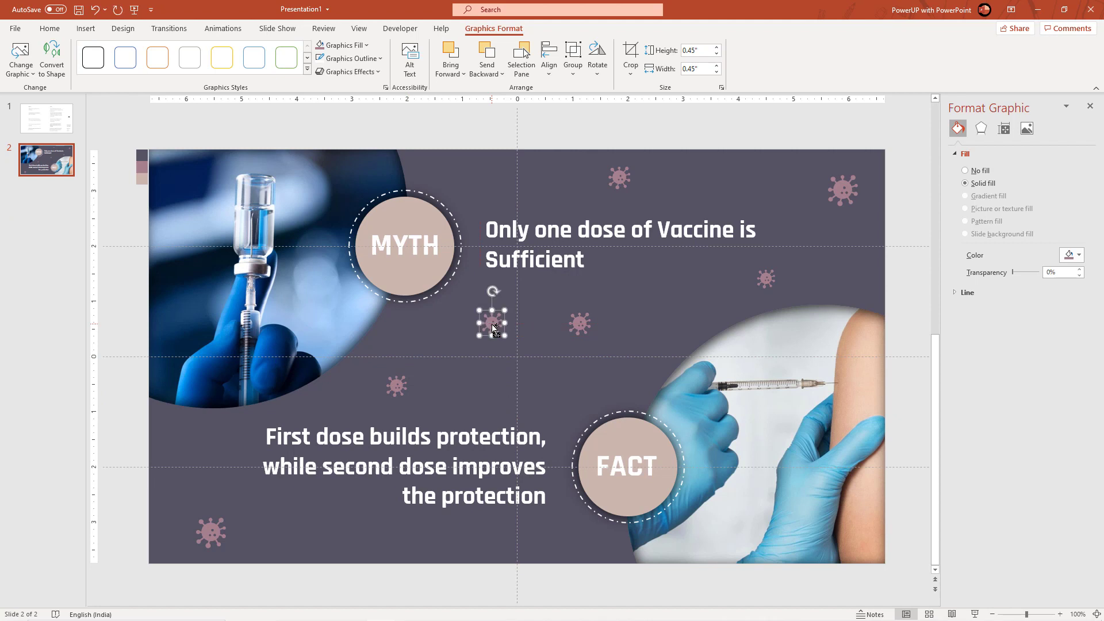
pyautogui.moveTo(576, 330); pyautogui.dragTo(629, 343)
pyautogui.moveTo(495, 326); pyautogui.dragTo(508, 317)
pyautogui.moveTo(633, 335); pyautogui.dragTo(619, 361)
pyautogui.moveTo(769, 288); pyautogui.dragTo(709, 293)
pyautogui.click(139, 314)
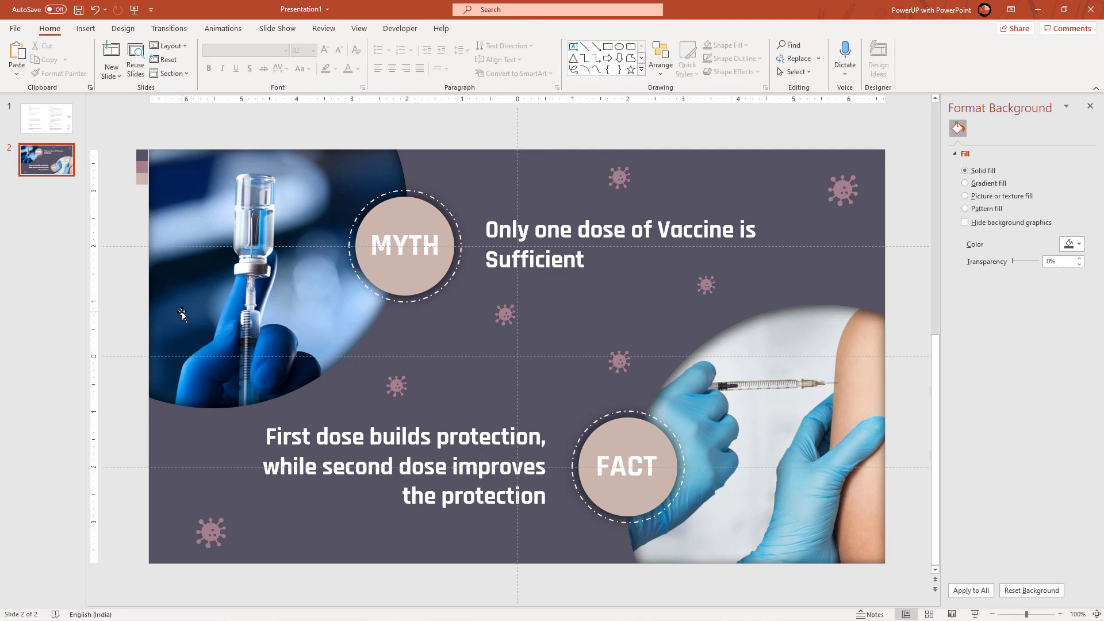
# - Open the Animation Pane and give the vial photo a Compress entrance effect
pyautogui.click(234, 261)
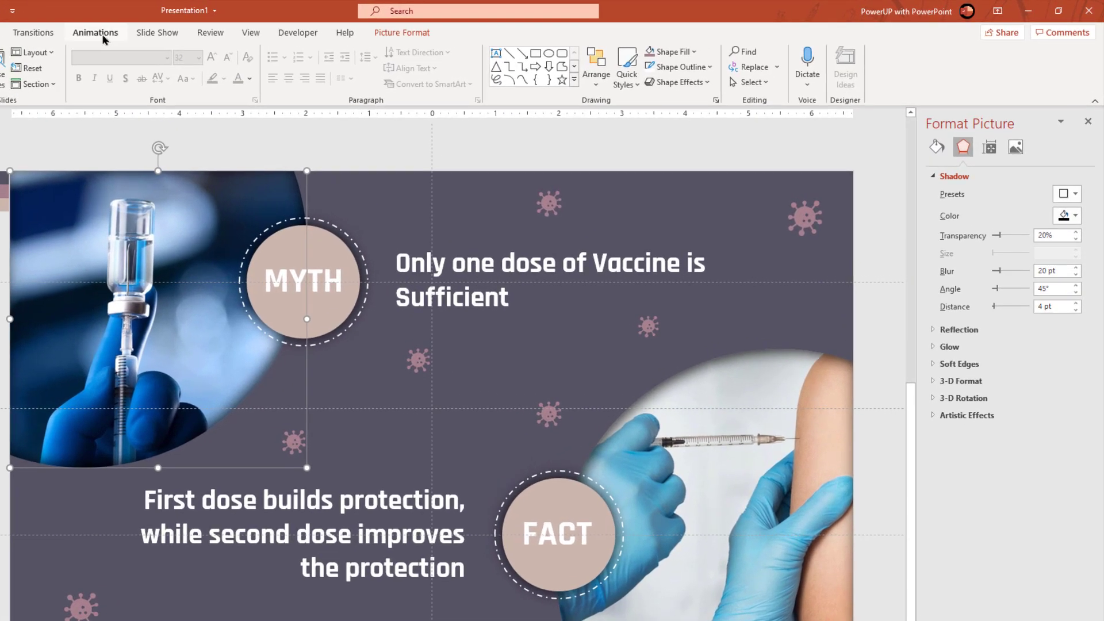
pyautogui.click(103, 37)
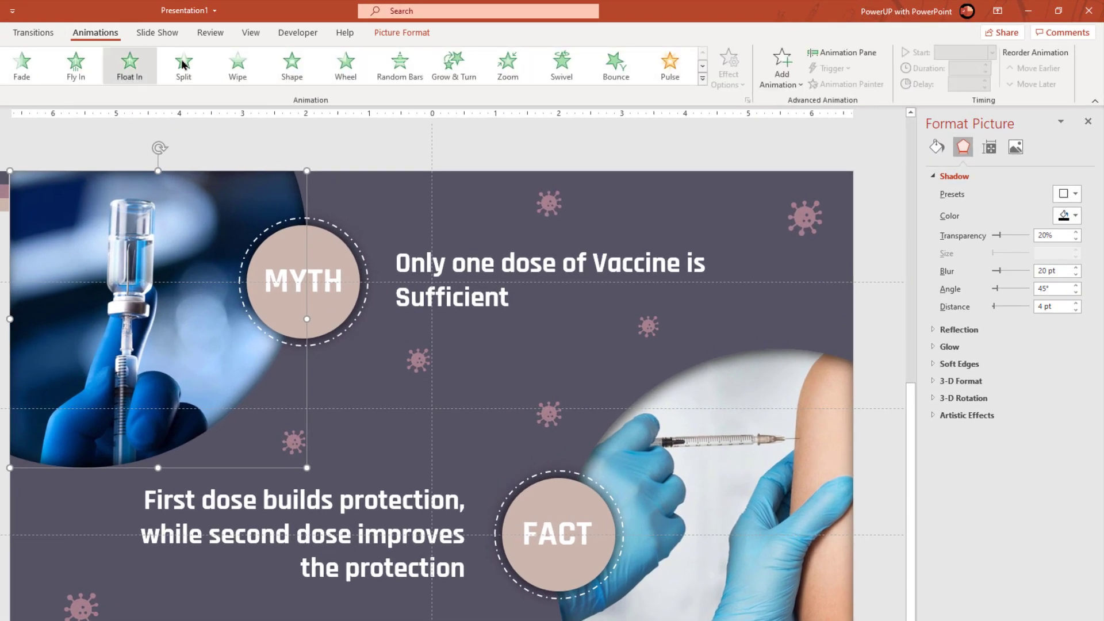
pyautogui.click(832, 58)
pyautogui.moveTo(932, 227); pyautogui.dragTo(855, 233)
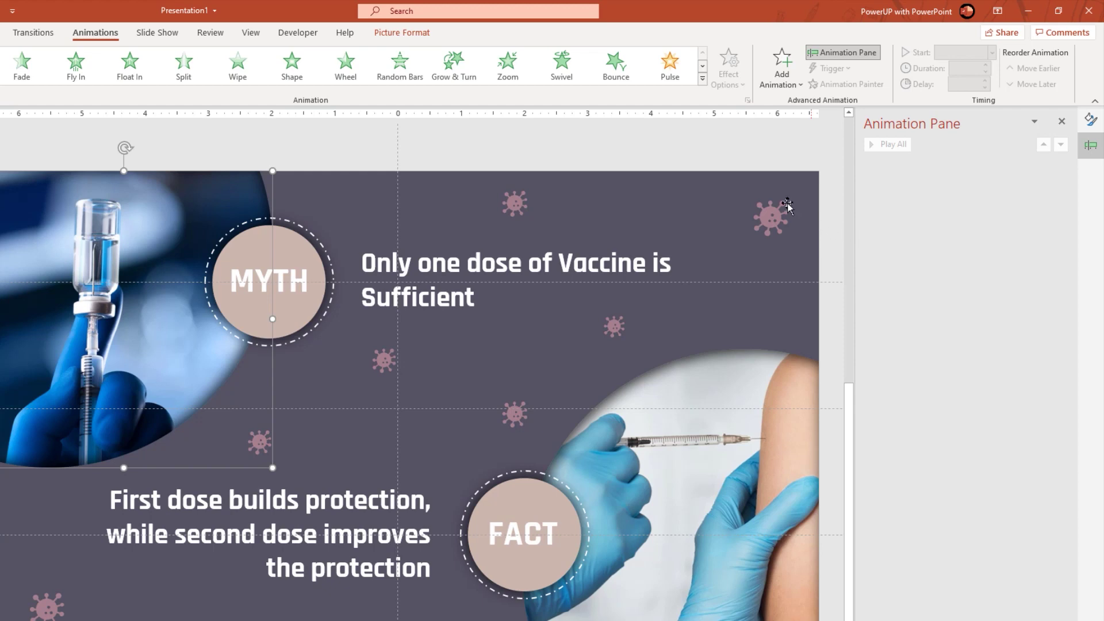
pyautogui.click(703, 84)
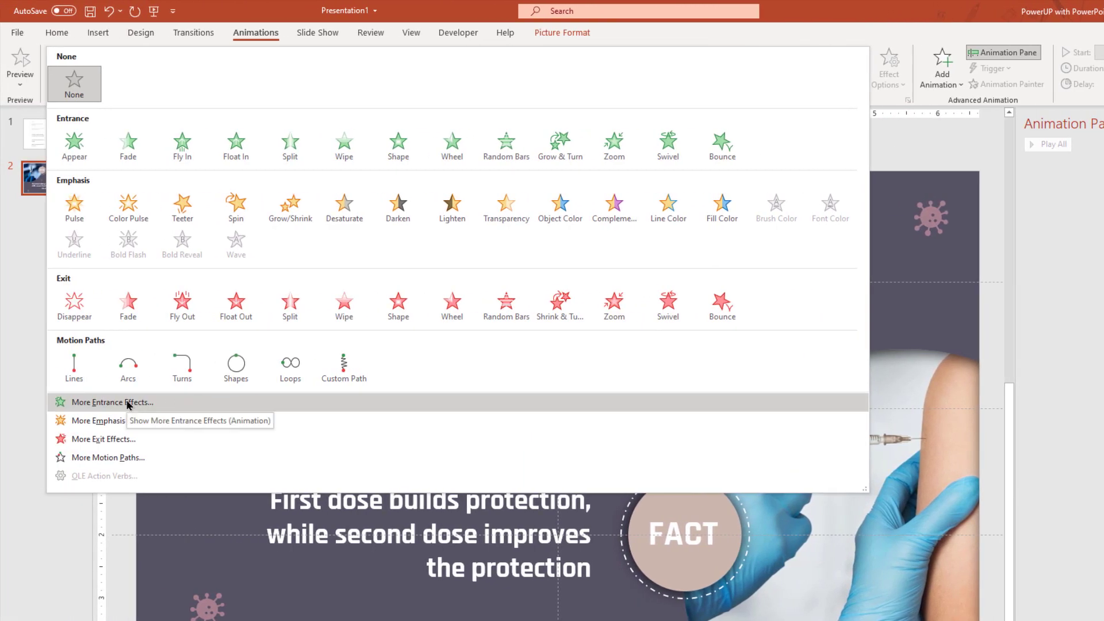
pyautogui.click(131, 403)
pyautogui.click(577, 442)
pyautogui.click(580, 431)
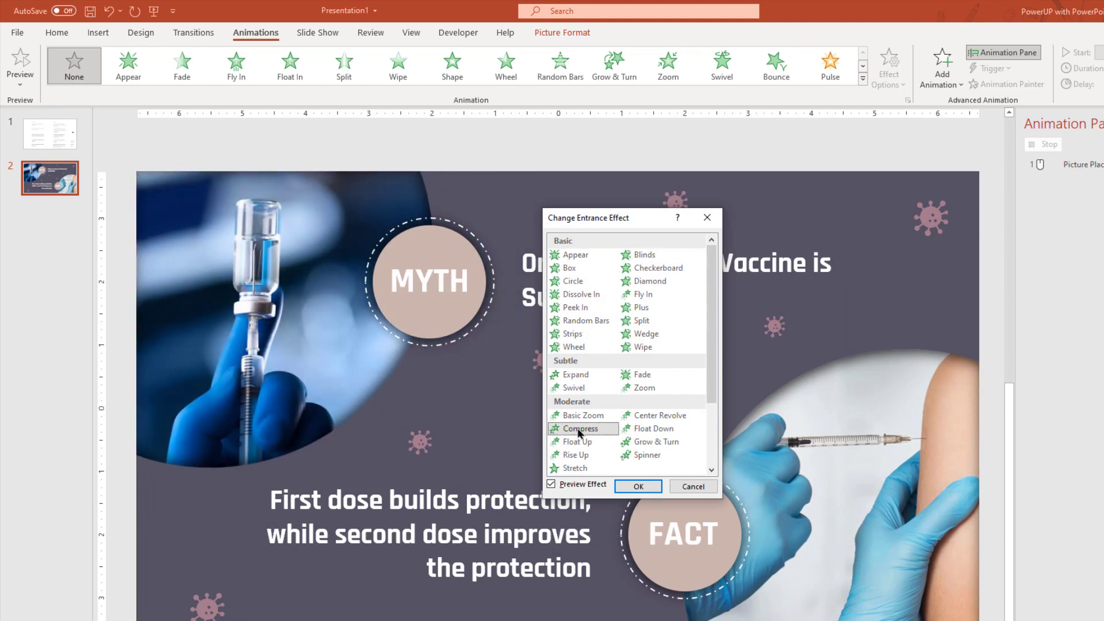
pyautogui.click(638, 487)
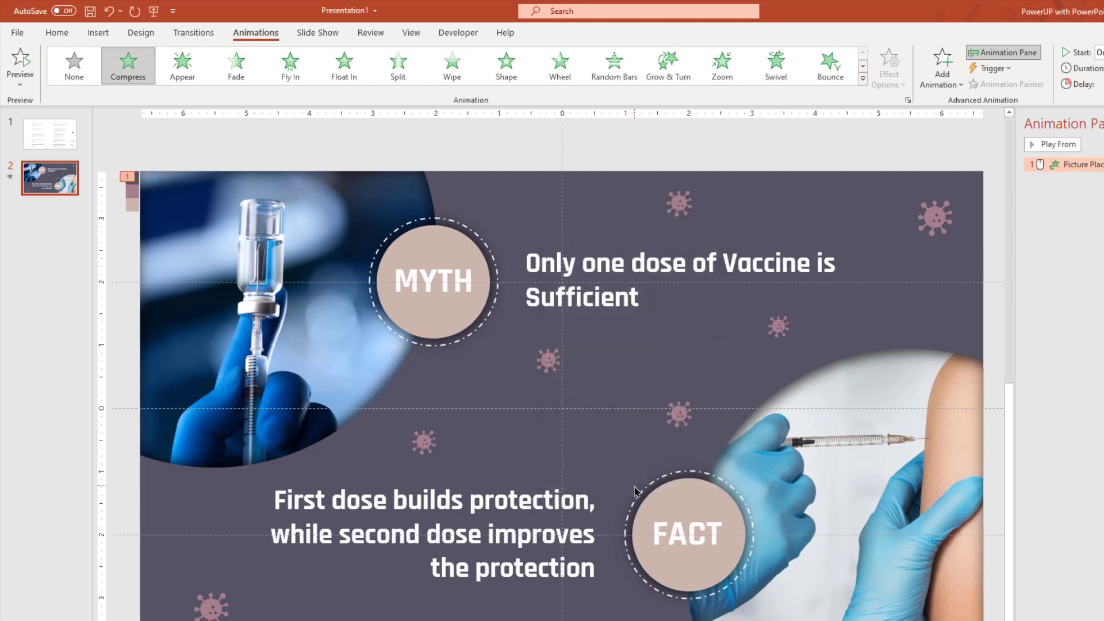
# - Select the MYTH text inside its circle group
pyautogui.click(476, 230)
pyautogui.click(453, 247)
pyautogui.click(445, 282)
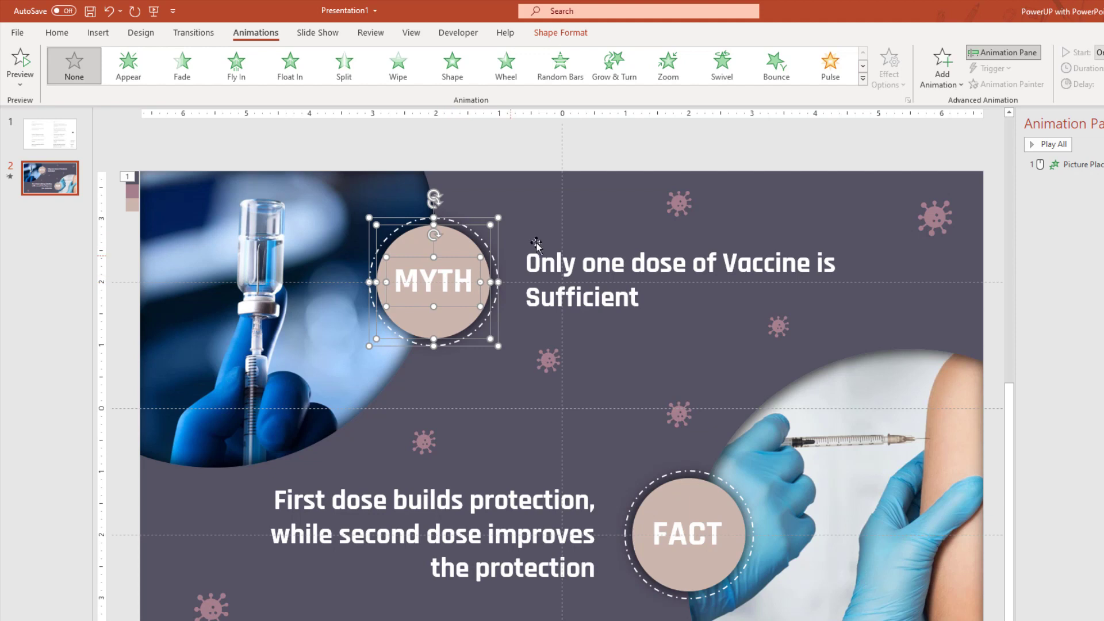